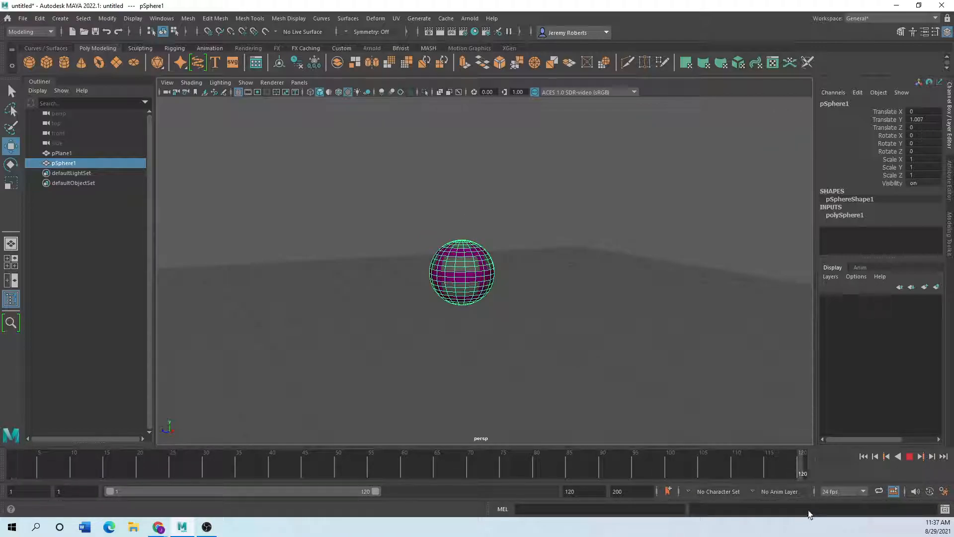
Stop the playback and examine the material attributes of the ground plane's lambert1 shader.
key(alt+v)
click(343, 301)
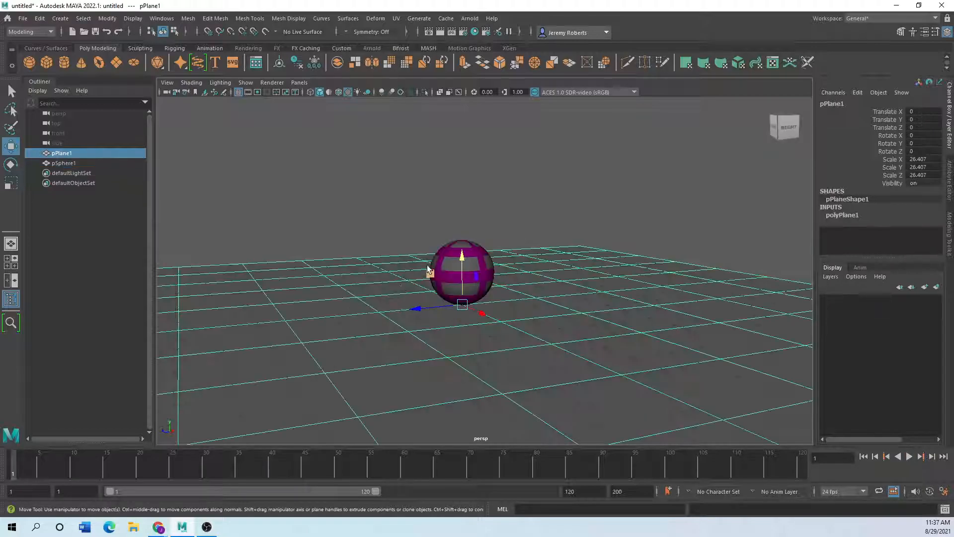
click(456, 267)
scroll(450, 290, up, 6)
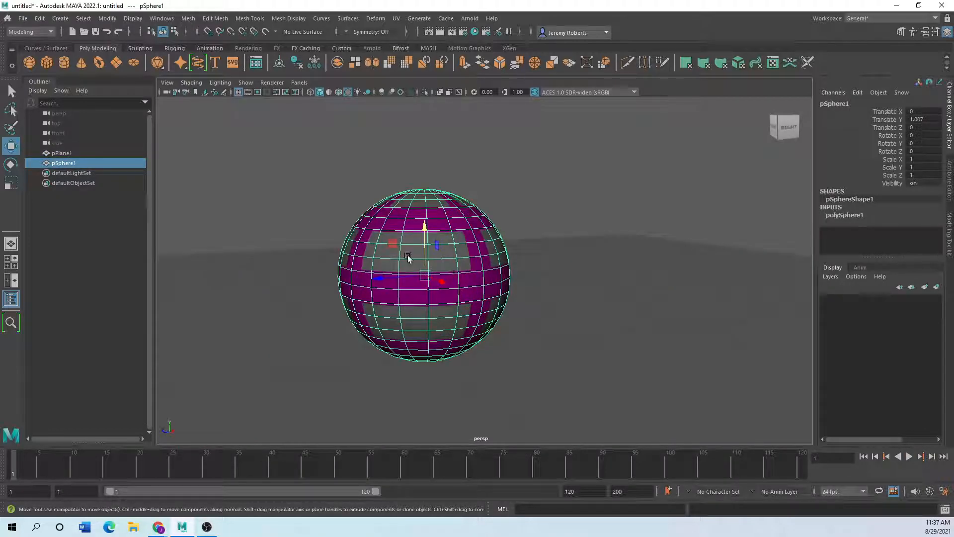
click(326, 324)
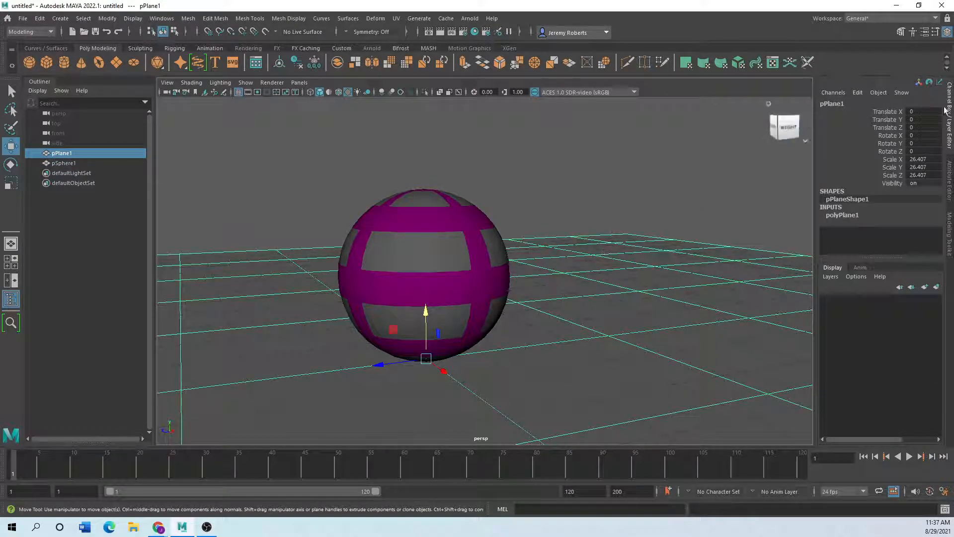
click(951, 177)
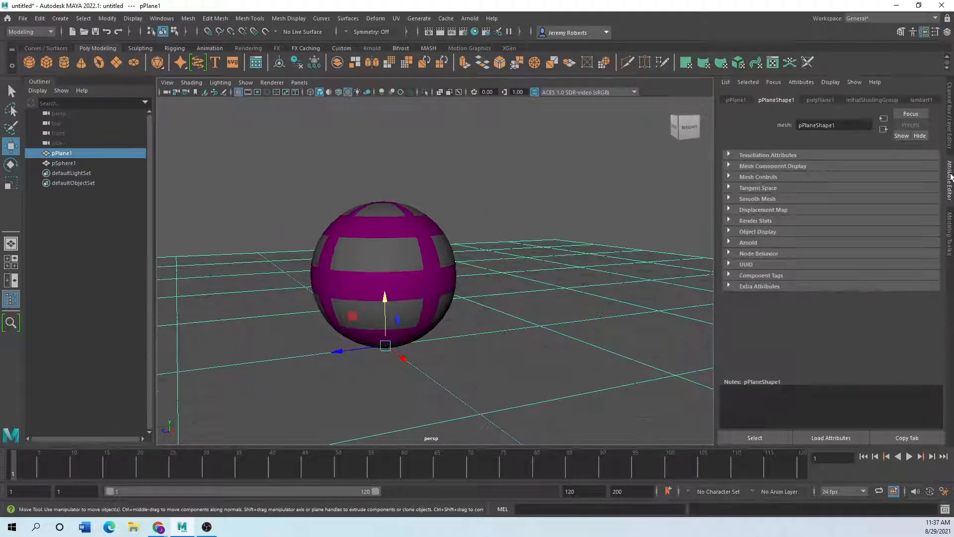
click(922, 99)
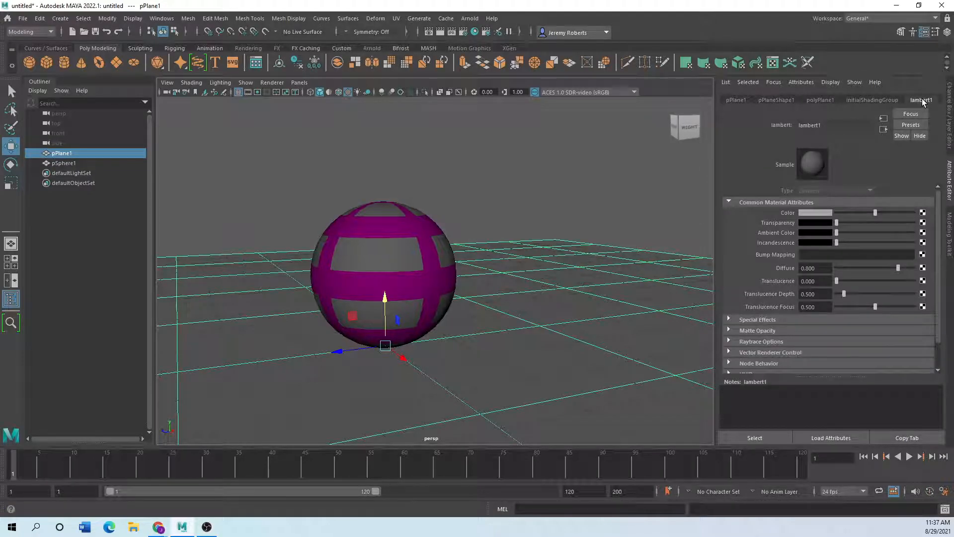
Examine the sphere's aiStandardSurface1 material and the grid texture connected to its base color.
click(426, 246)
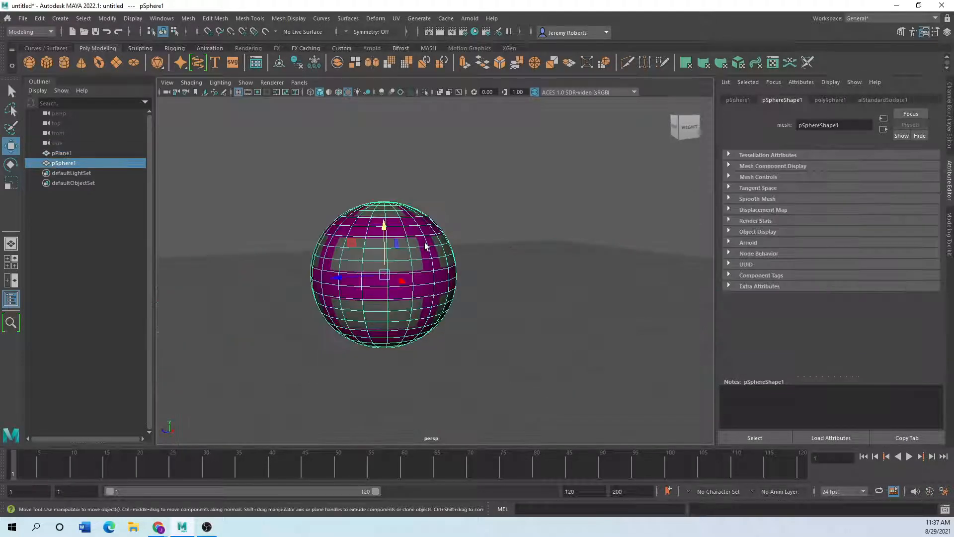
click(887, 100)
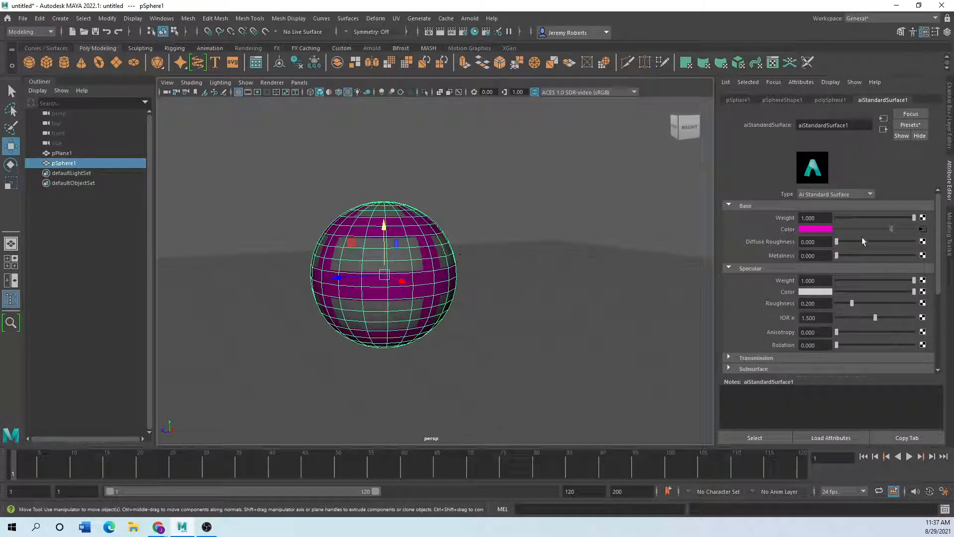
click(923, 230)
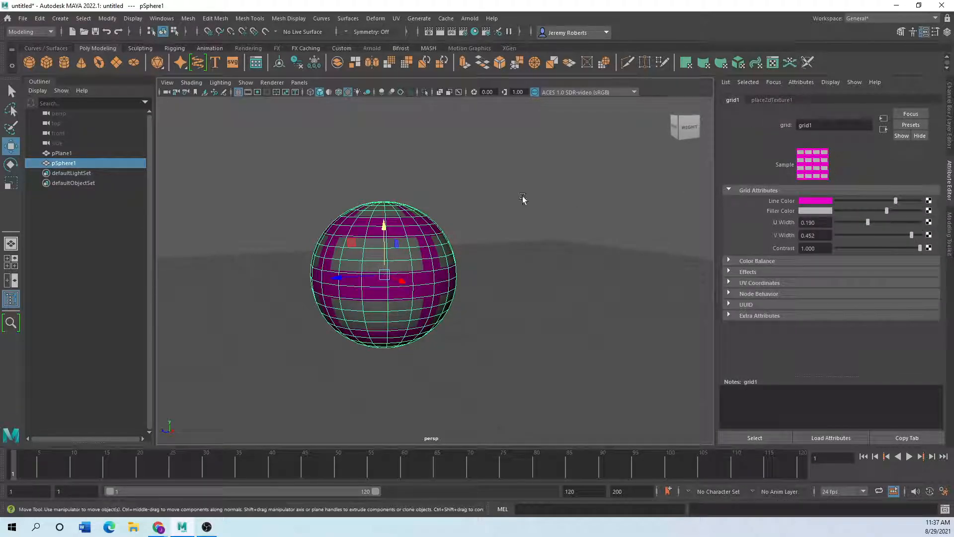
Try stretching the sphere along Y to a scale of about 1.63, and undo it.
click(418, 219)
click(14, 187)
drag(384, 231, 375, 208)
key(ctrl+z)
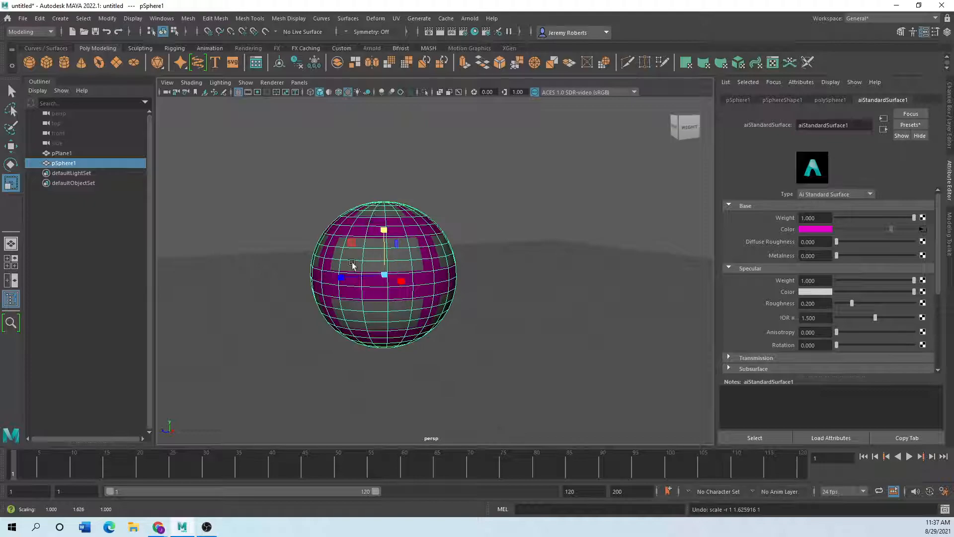
click(276, 254)
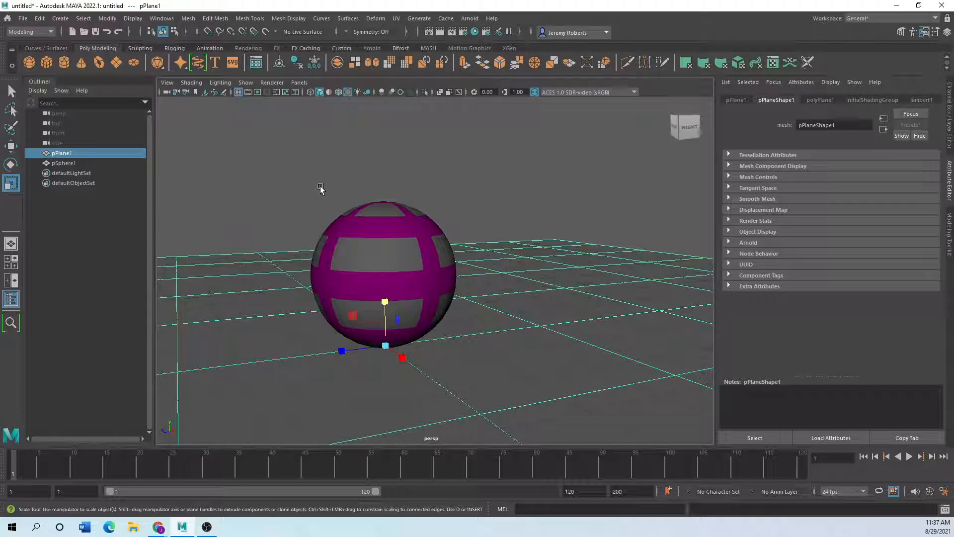
click(365, 258)
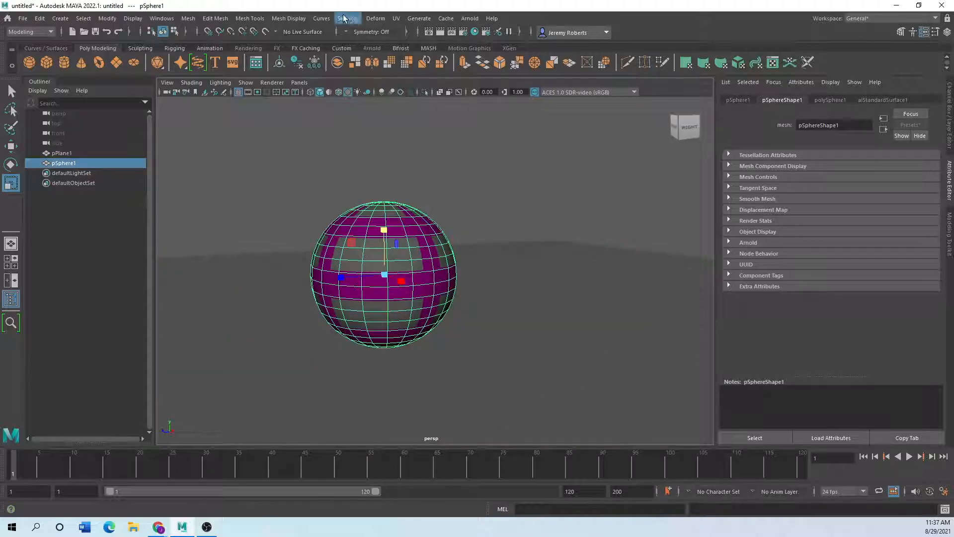
click(378, 19)
mouse_move(418, 200)
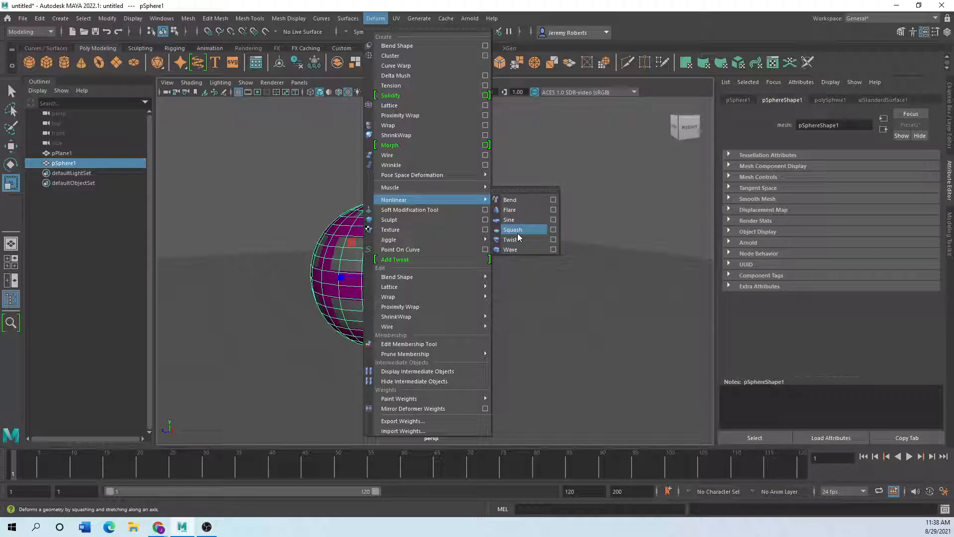
click(228, 243)
Try squashing the sphere along Y to a scale of about 0.84, and undo it.
click(367, 268)
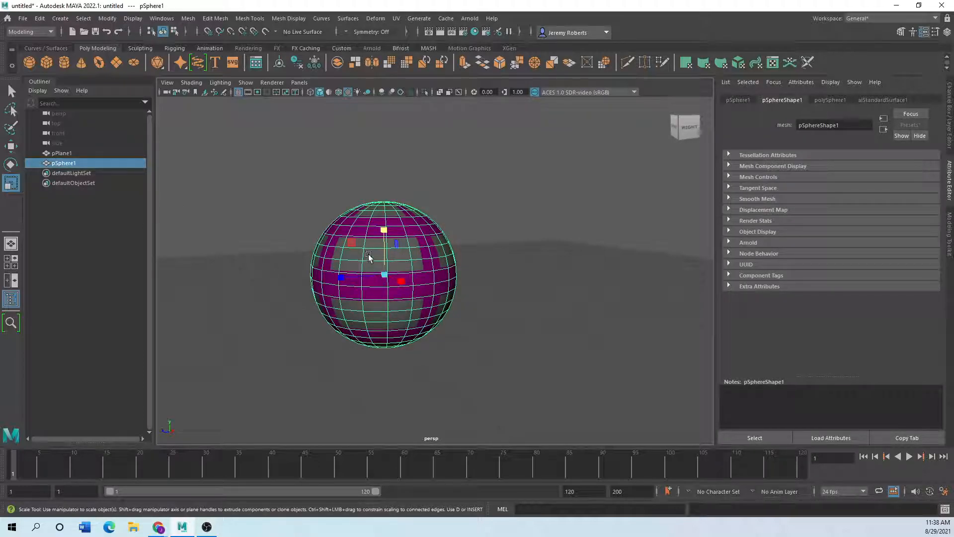
mouse_move(385, 234)
mouse_down()
mouse_move(384, 269)
mouse_move(379, 100)
mouse_move(383, 260)
mouse_move(380, 214)
mouse_move(381, 242)
mouse_up()
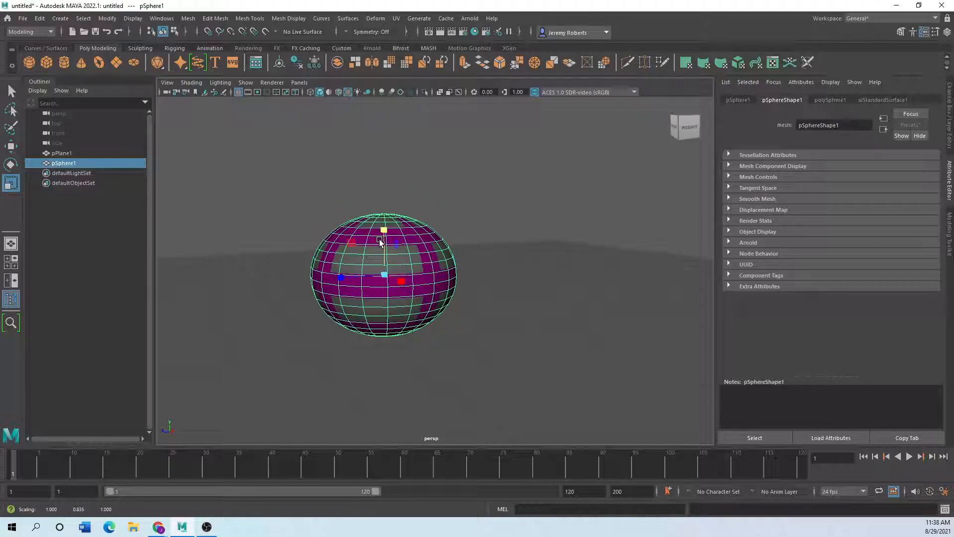
key(ctrl+z)
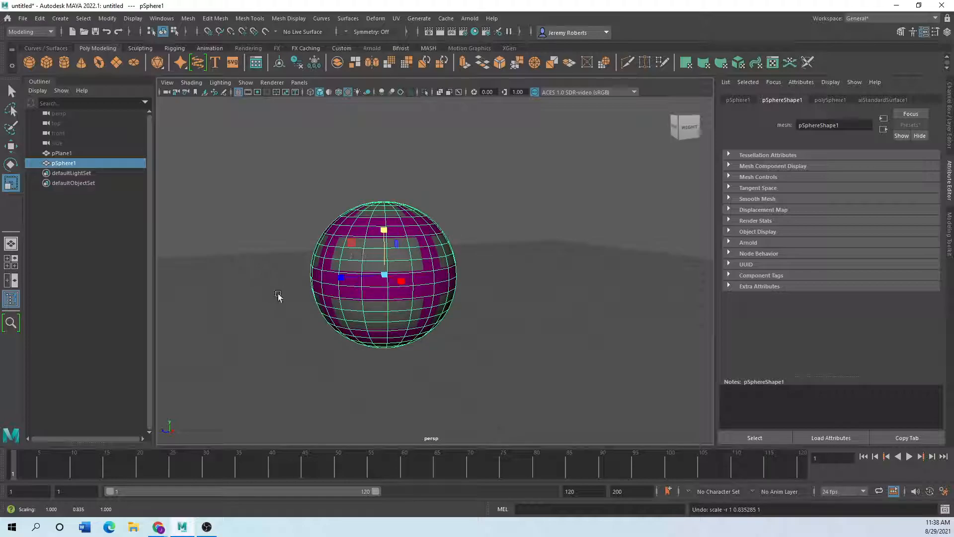
Switch to the four-view layout with a closer view of the sphere from the front.
key(space)
scroll(310, 348, up, 5)
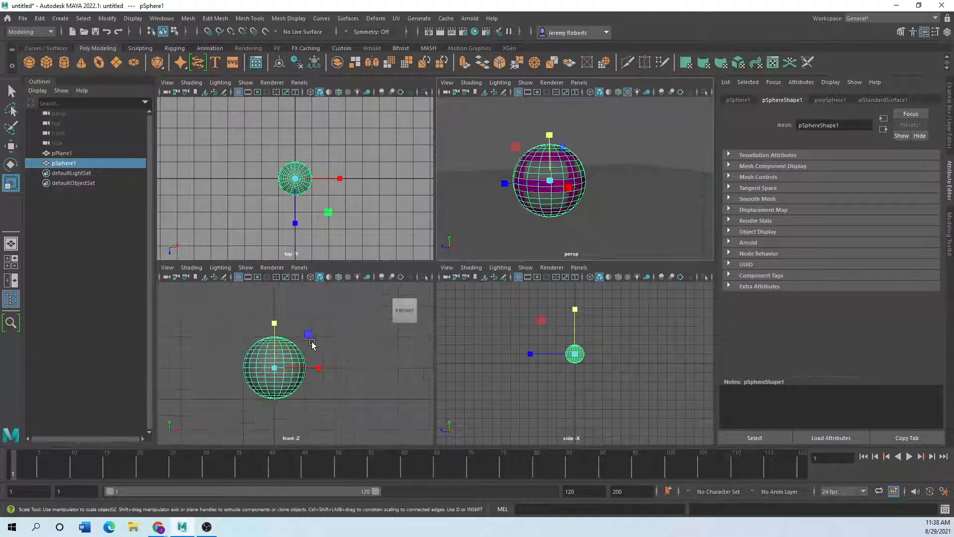
Try flattening the sphere to about 0.23 along Y, lowering it to the floor and rescaling it, and undo these changes.
drag(264, 328, 259, 363)
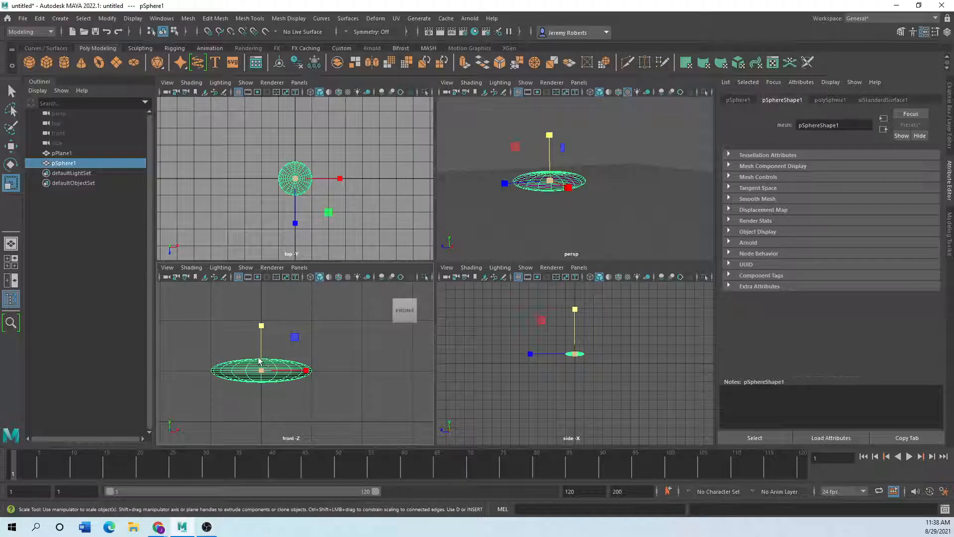
click(11, 145)
drag(261, 326, 269, 366)
key(r)
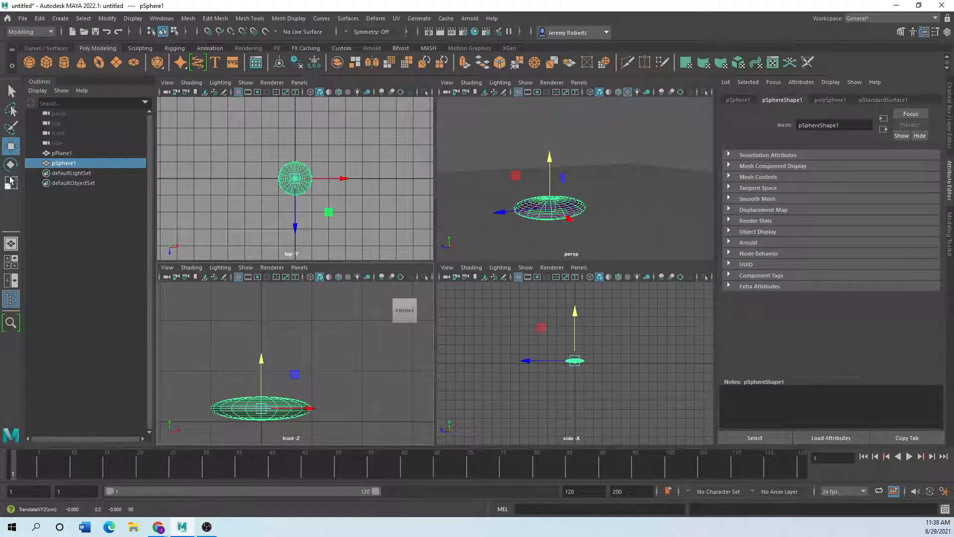
drag(266, 410, 253, 314)
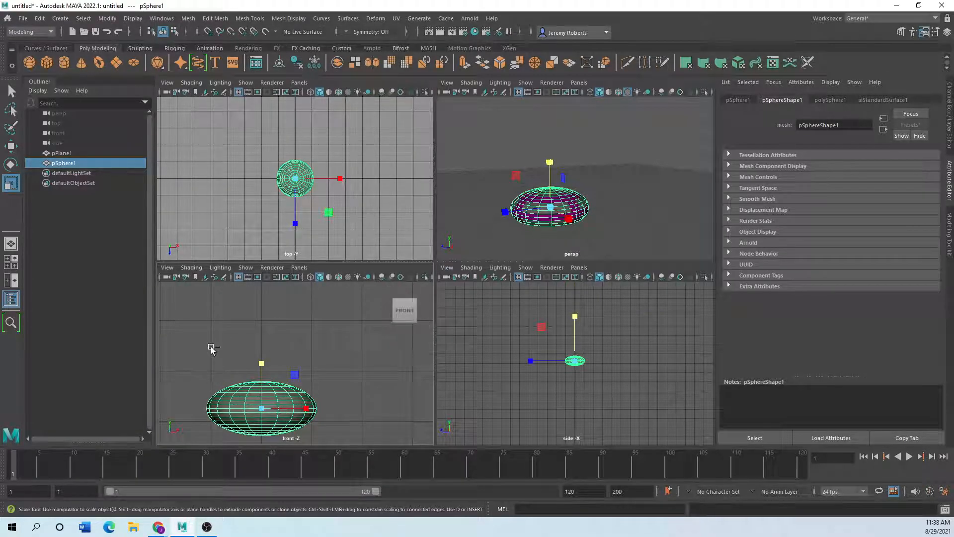
key(ctrl+z)
key(ctrl+z)
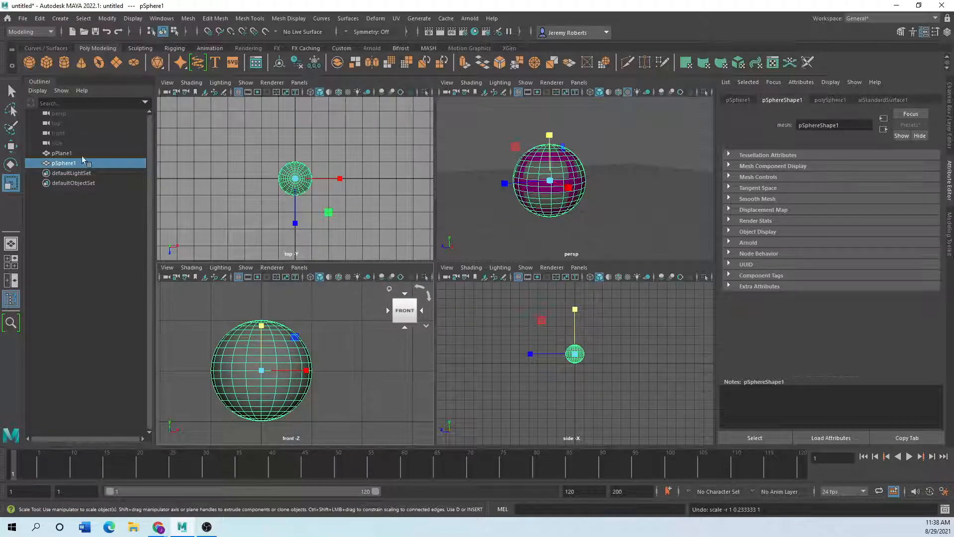
Move the sphere to about 1.016 in Y in the front view, and relocate its pivot to the bottom of the sphere.
click(11, 146)
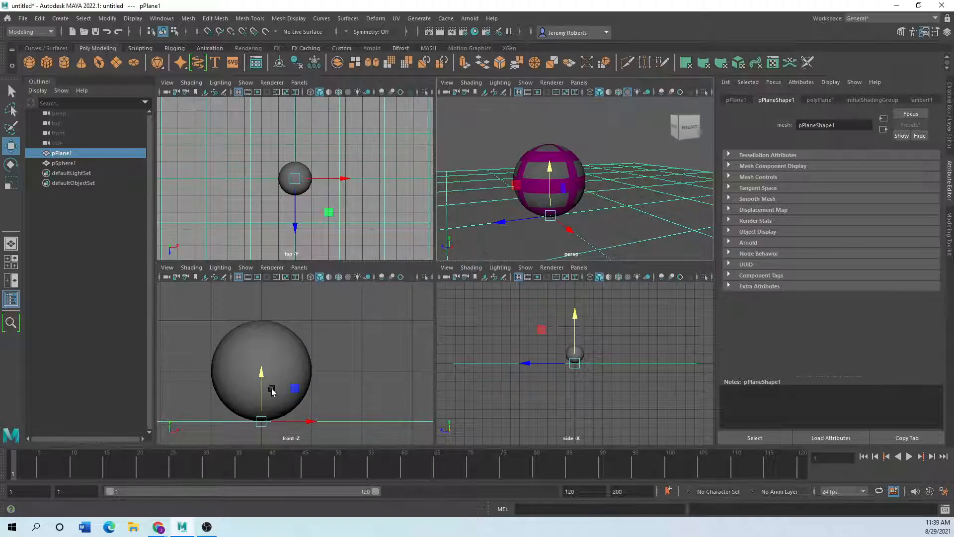
drag(260, 326, 260, 329)
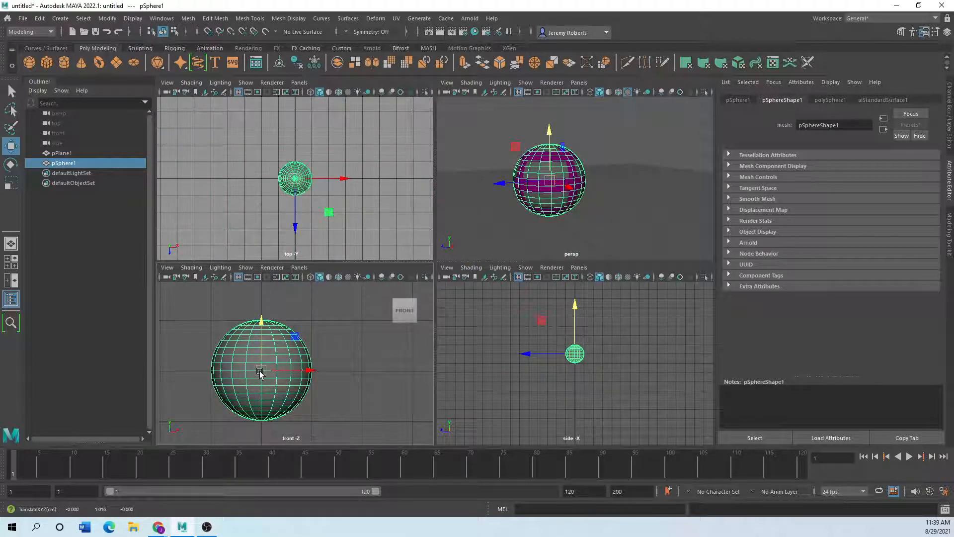
key(space)
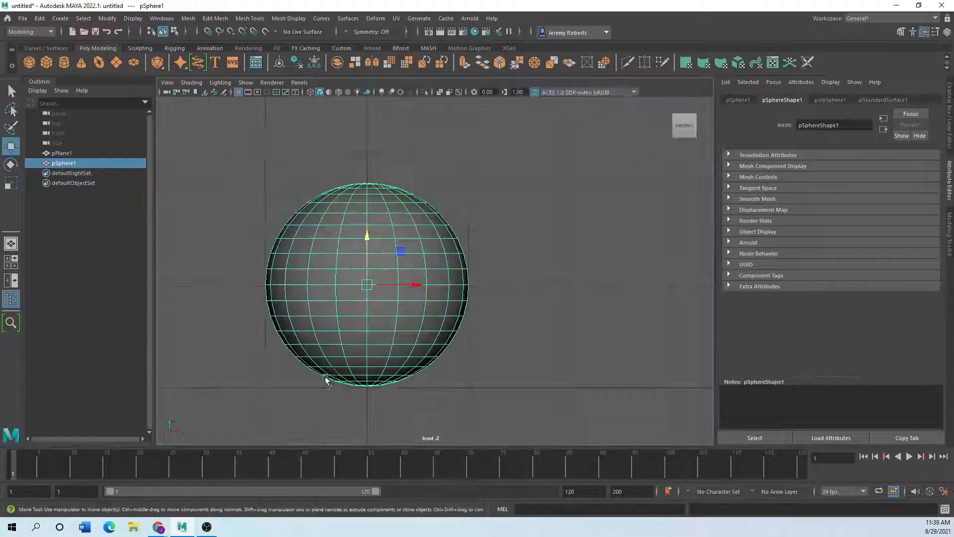
key(d)
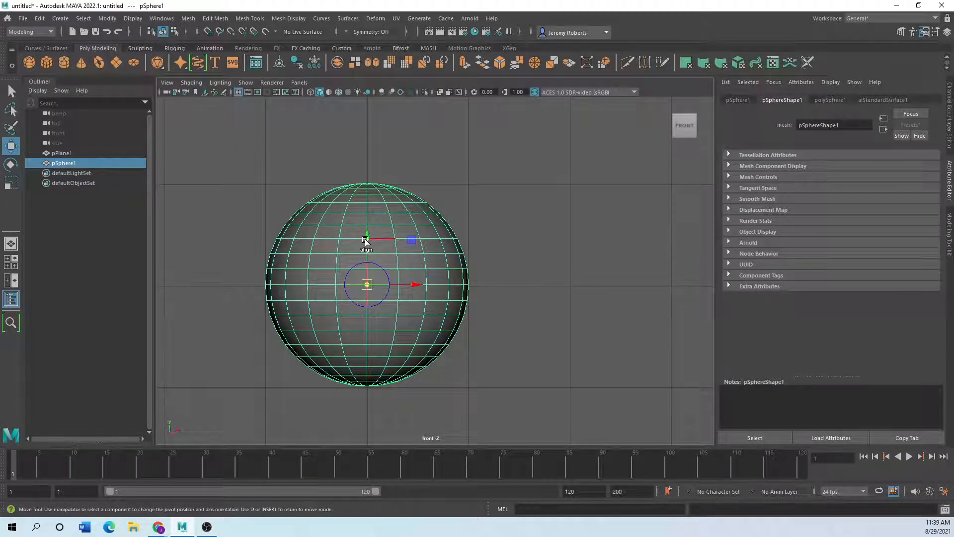
drag(366, 238, 355, 340)
key(d)
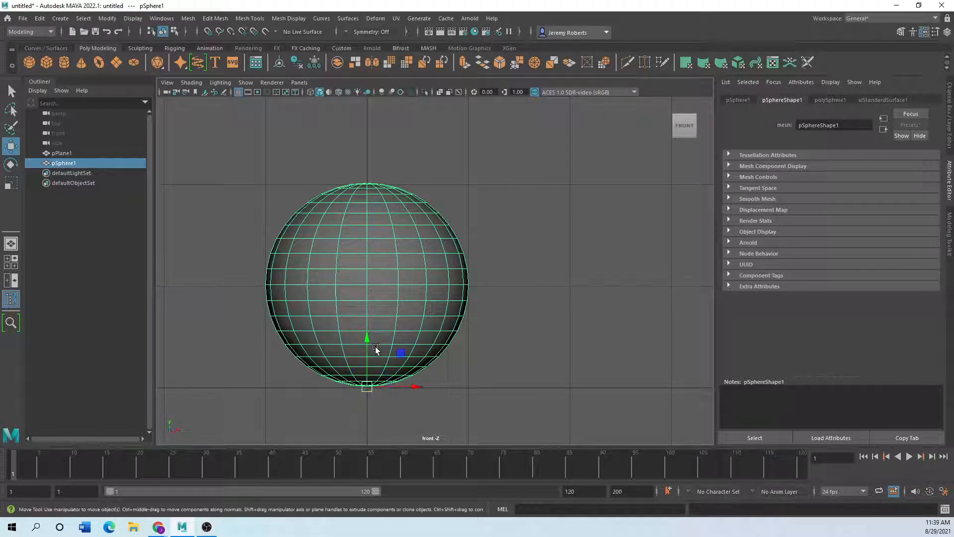
Test the bottom pivot by stretching the sphere along Y to a scale of about 1.47, and undo it.
scroll(374, 347, down, 5)
key(r)
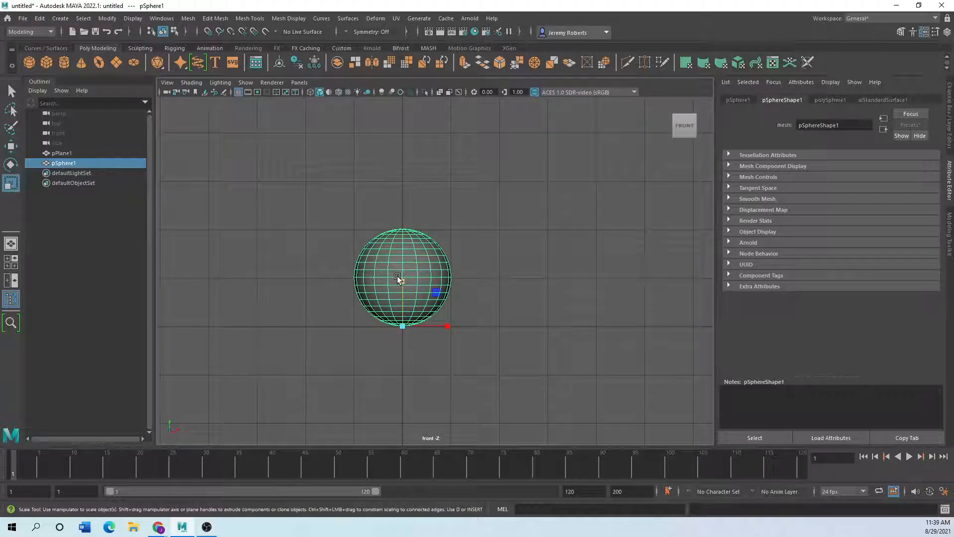
drag(402, 285, 395, 263)
key(ctrl+z)
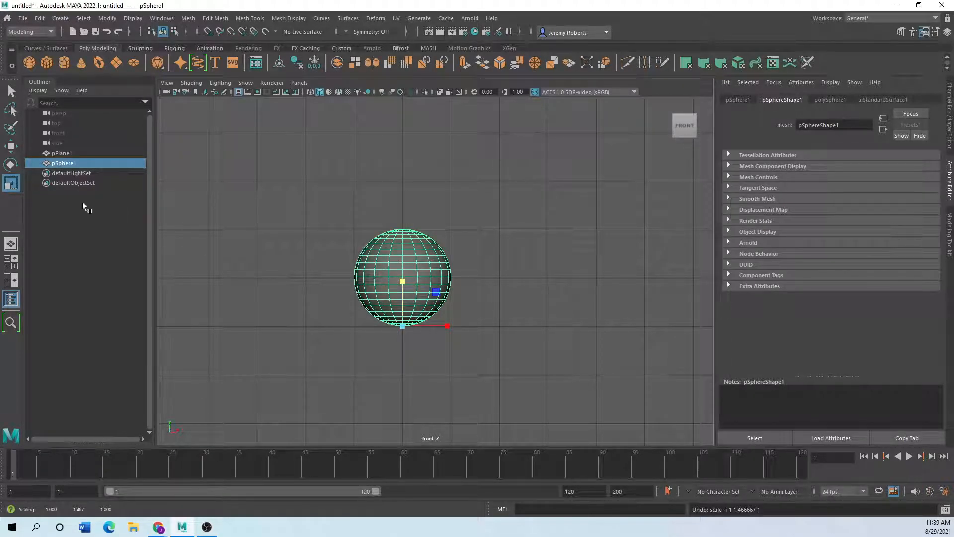
Return to the full perspective view with the Move tool active, and play and stop the timeline.
key(w)
key(space)
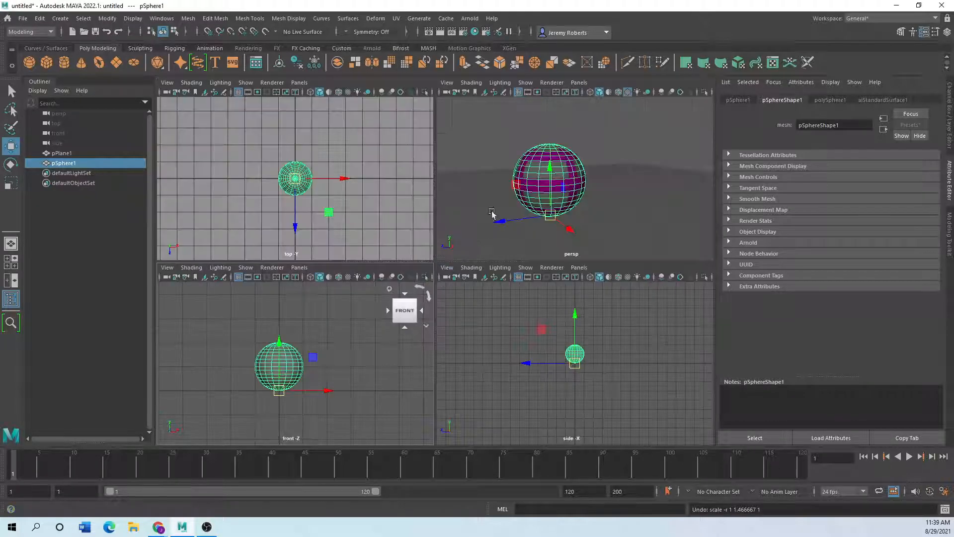
key(space)
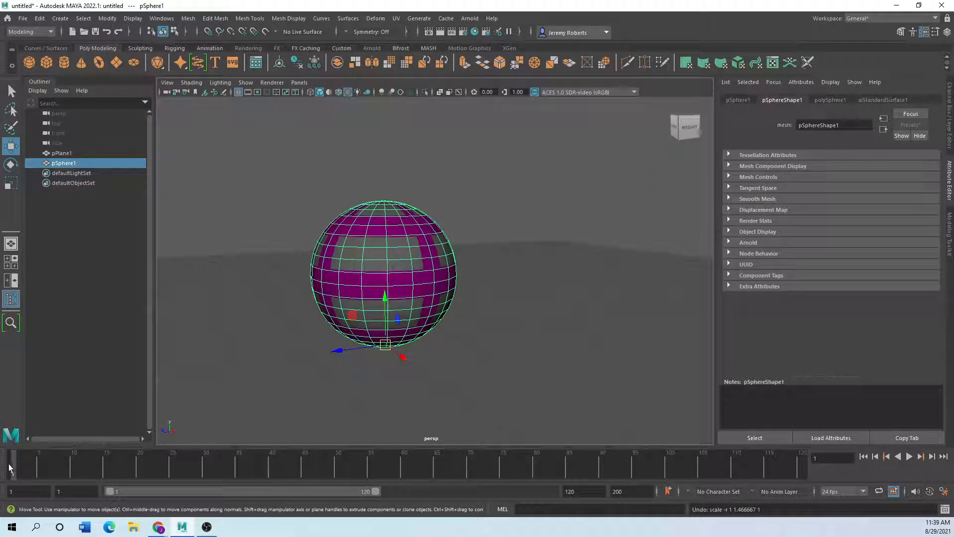
key(alt+v)
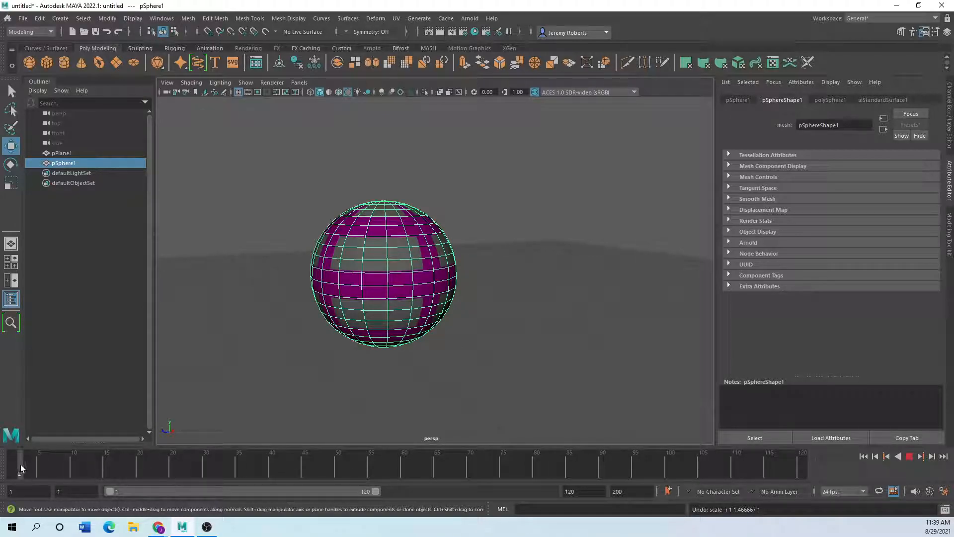
key(alt+v)
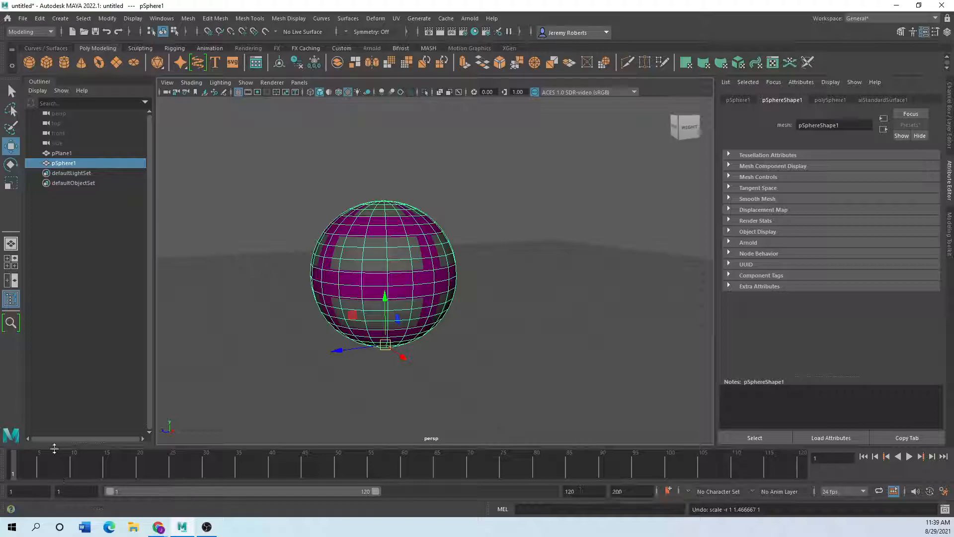
Set the playback range to end at frame 24, and play the shortened timeline.
click(585, 492)
key(Return)
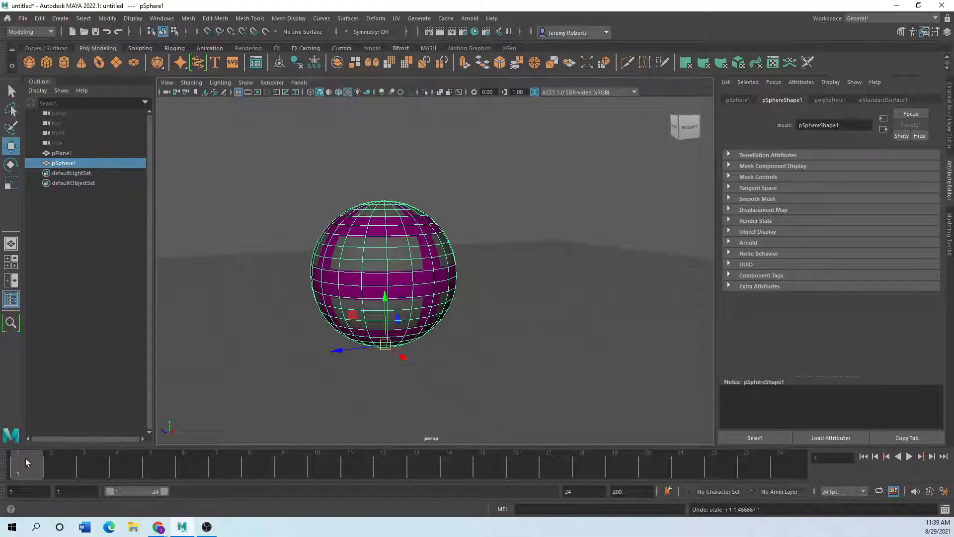
key(alt+v)
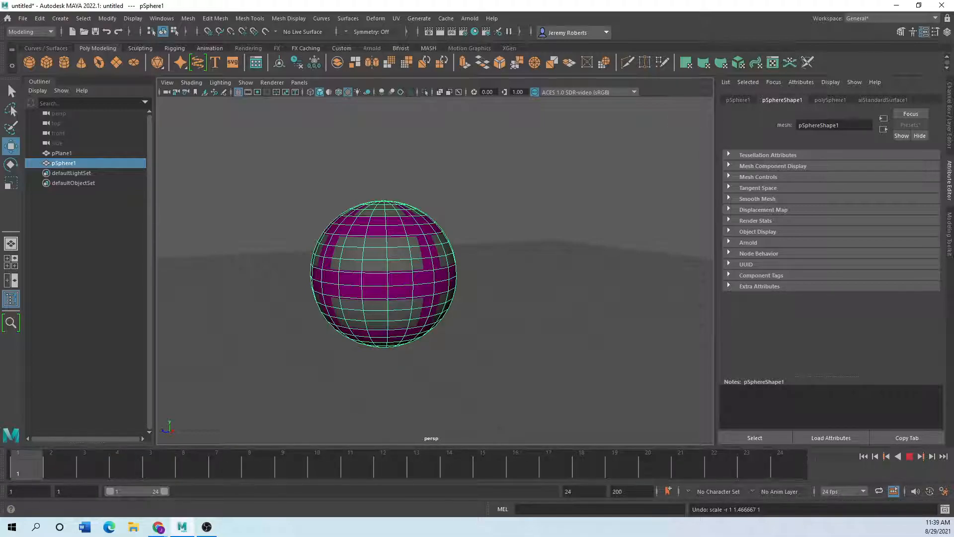
click(25, 465)
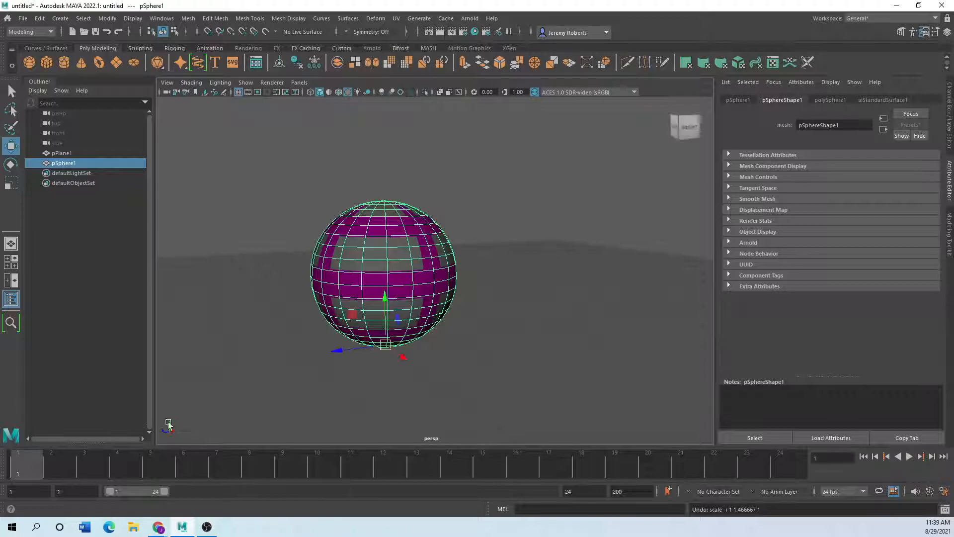
scroll(345, 326, down, 5)
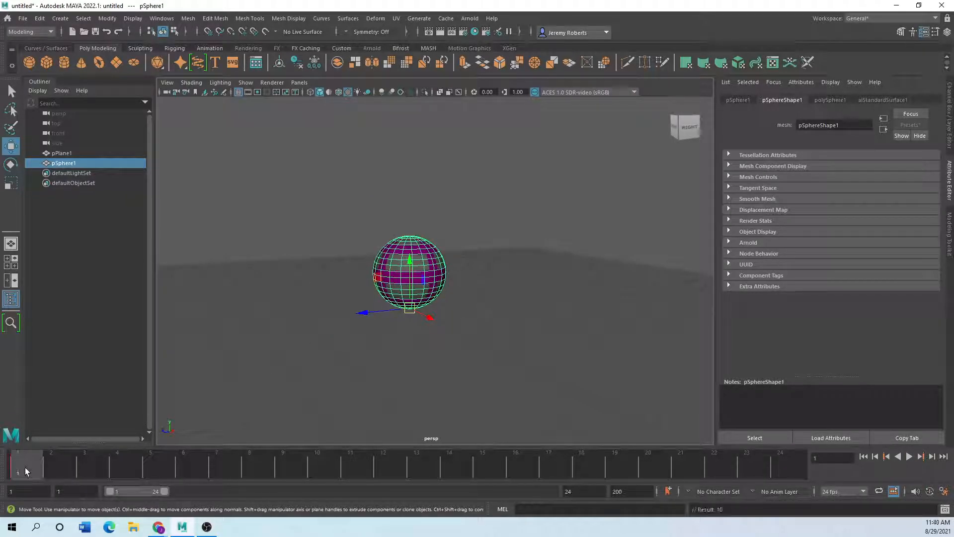
At frame 12, raise the sphere in Y well above the plane and set a key.
drag(25, 467, 383, 462)
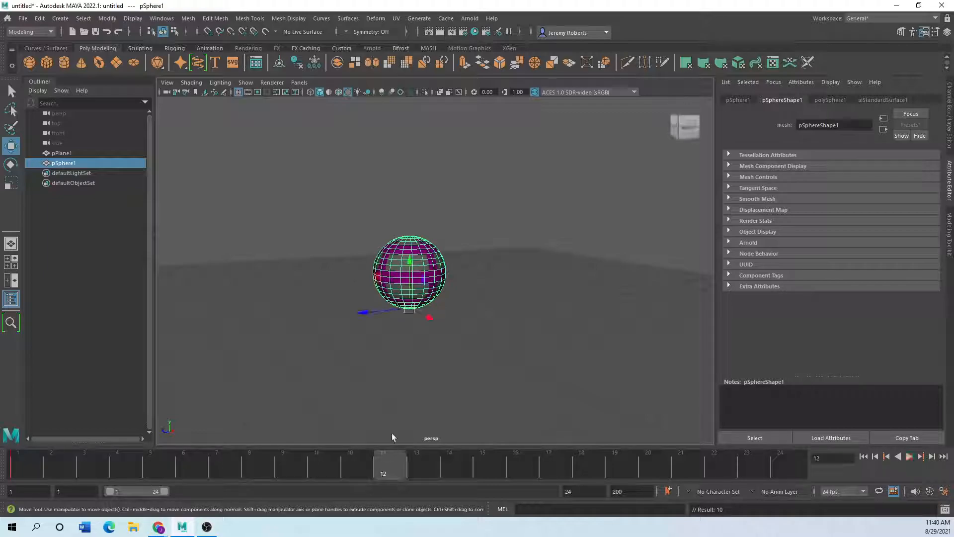
drag(407, 272, 407, 126)
key(s)
Copy the sphere's Translate Y value of 1.016 from frame 1 to frame 24 and key it there.
drag(394, 466, 796, 454)
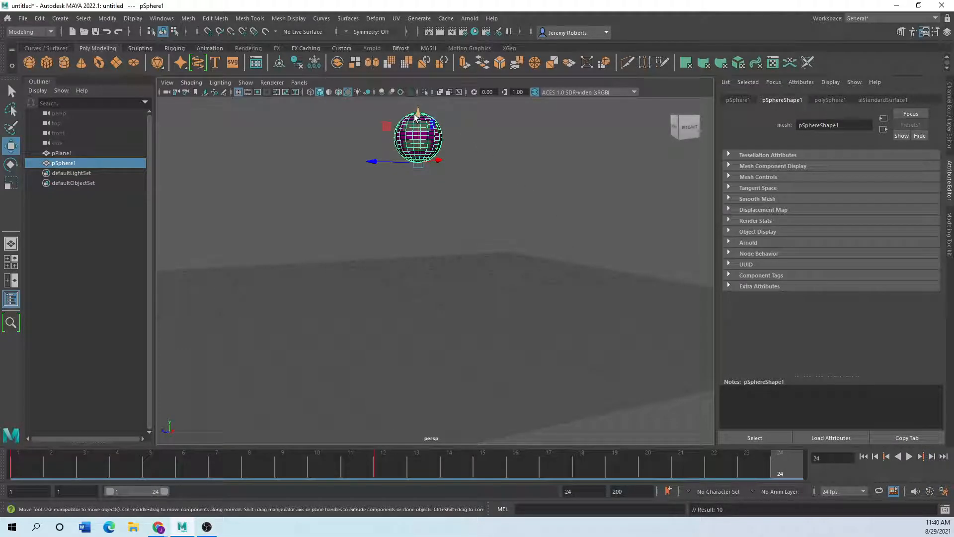
click(25, 467)
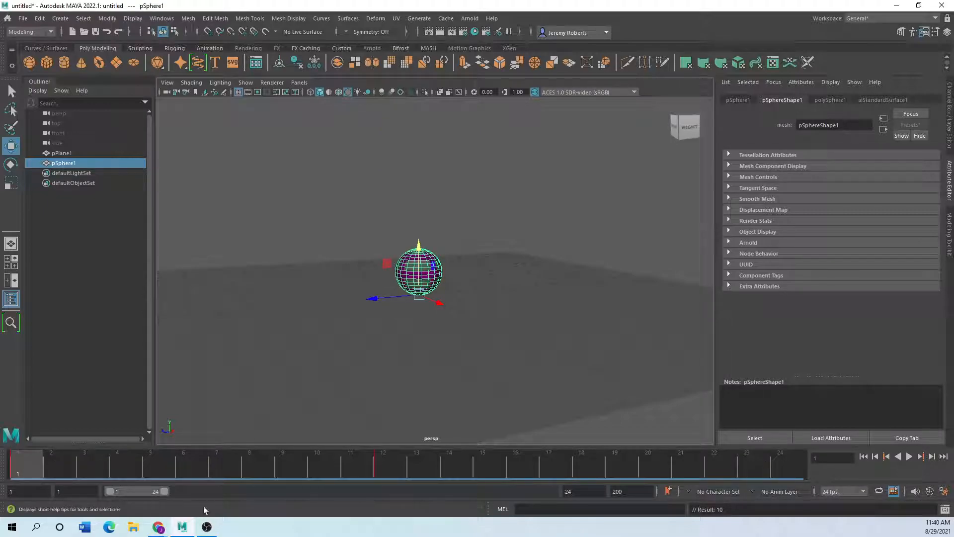
click(795, 472)
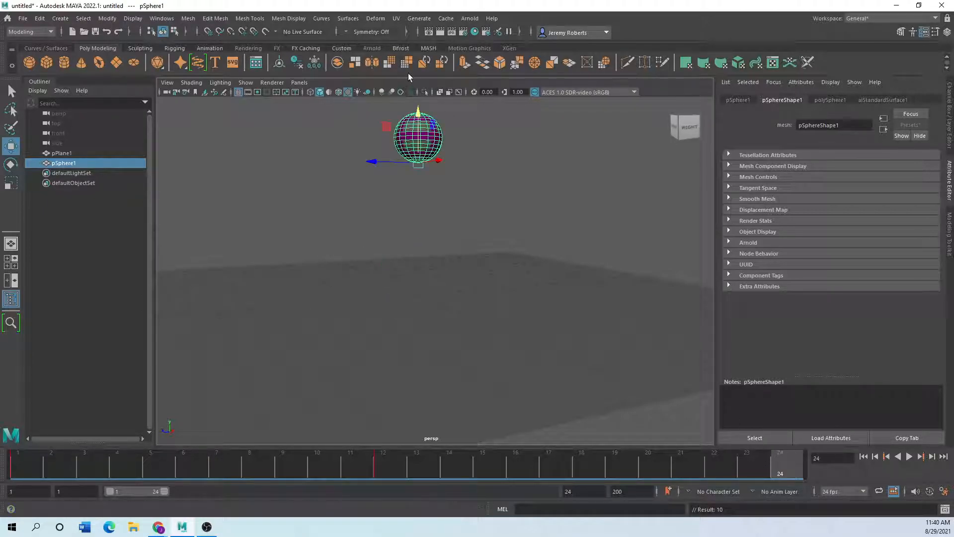
click(29, 469)
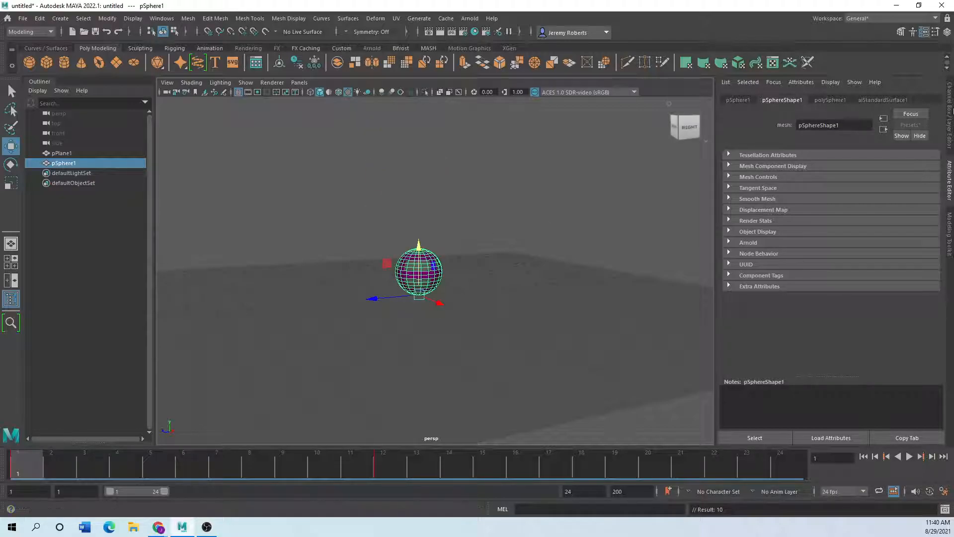
click(949, 112)
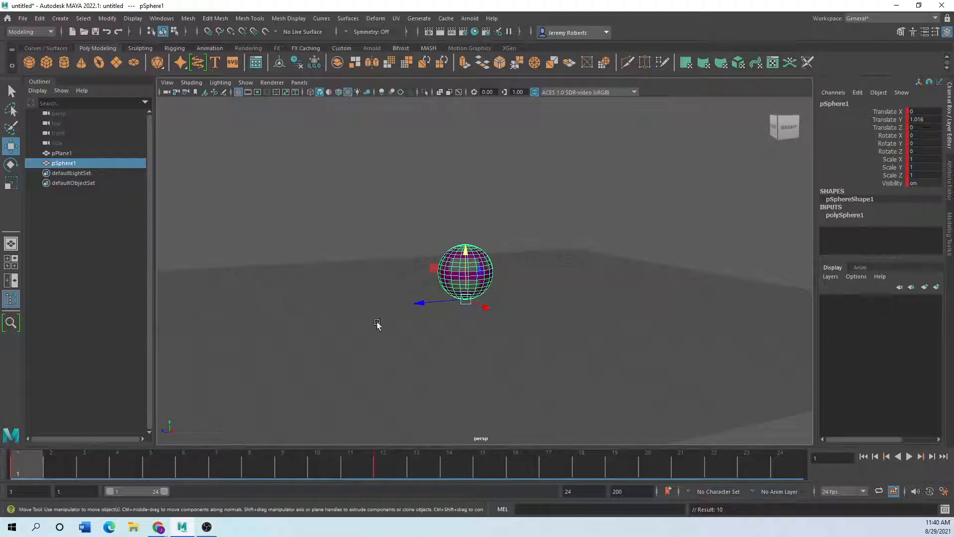
key(alt+v)
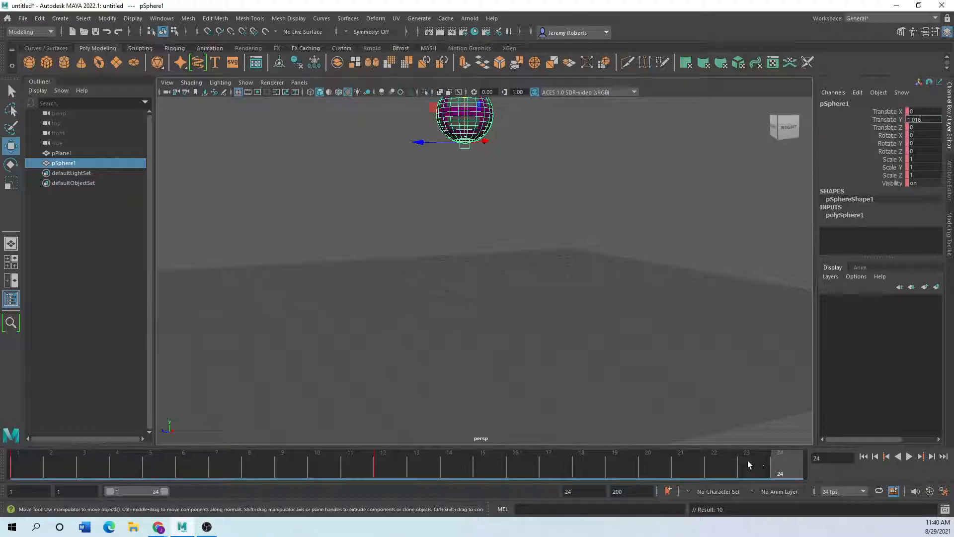
key(Return)
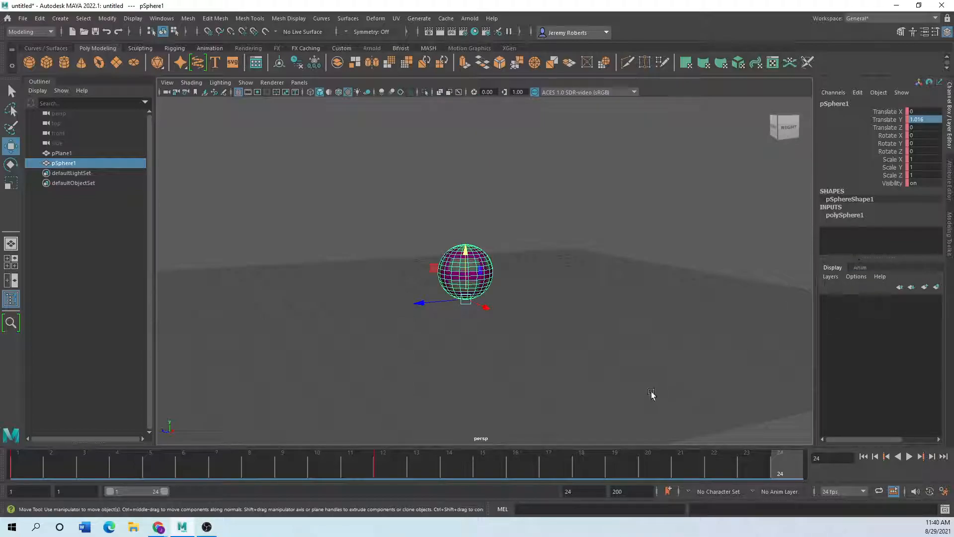
Play the bounce animation from frame 1 and stop it.
drag(765, 462, 15, 467)
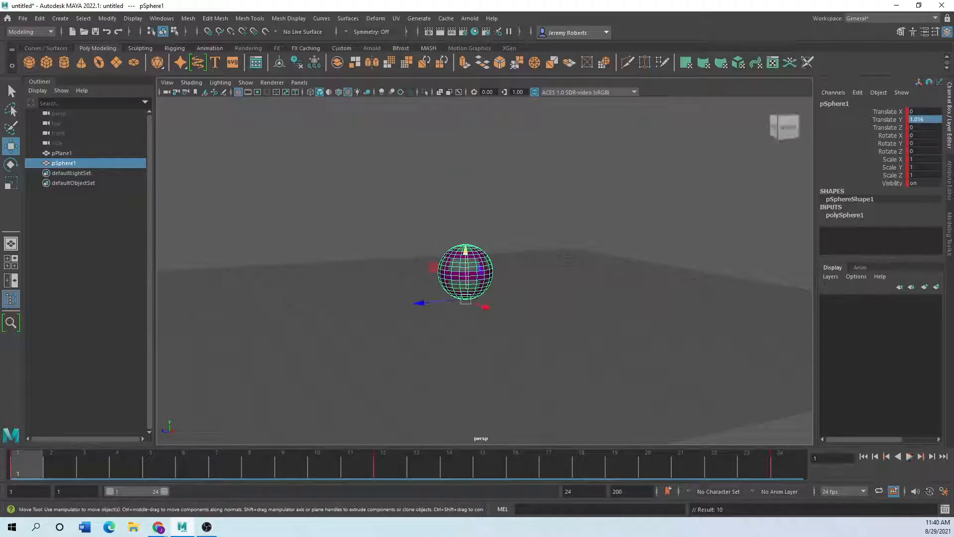
click(909, 457)
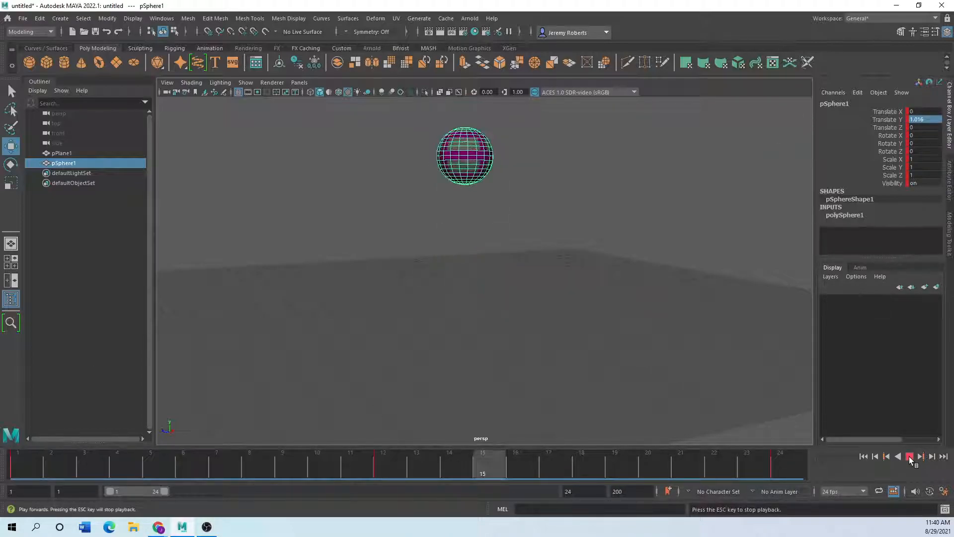
click(908, 457)
Play the bounce at the Play Every Frame, Free speed, restore the Real-time speed, and replay it.
right_click(583, 467)
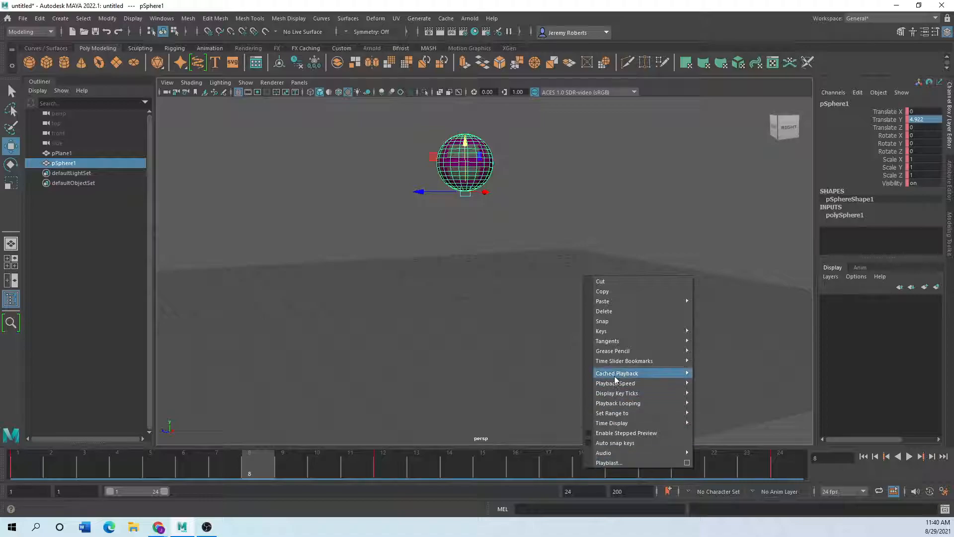
mouse_move(613, 380)
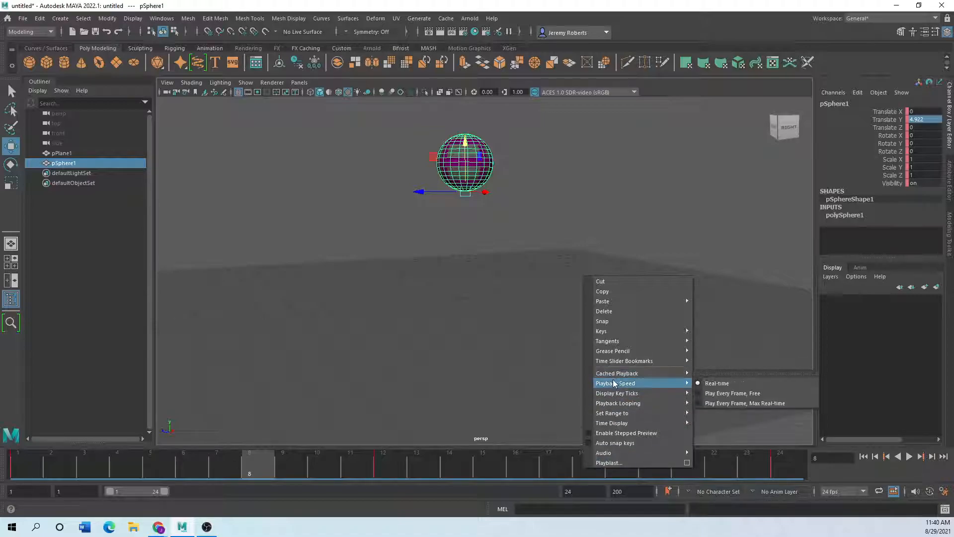
click(721, 393)
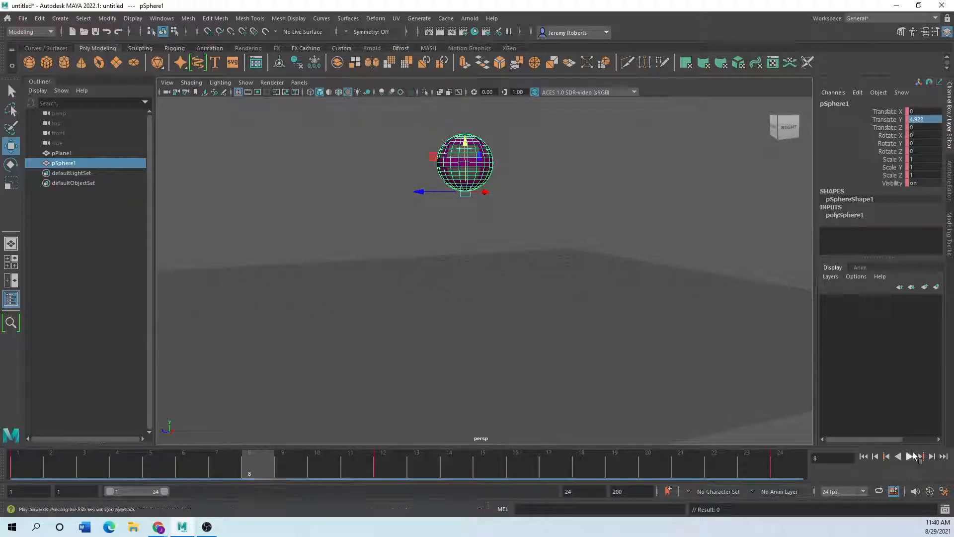
click(909, 456)
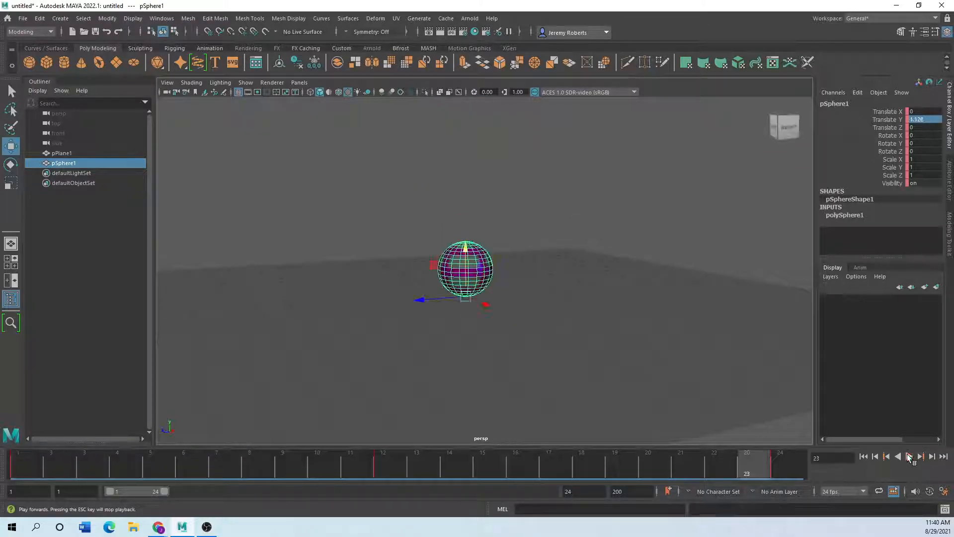
right_click(560, 472)
mouse_move(604, 387)
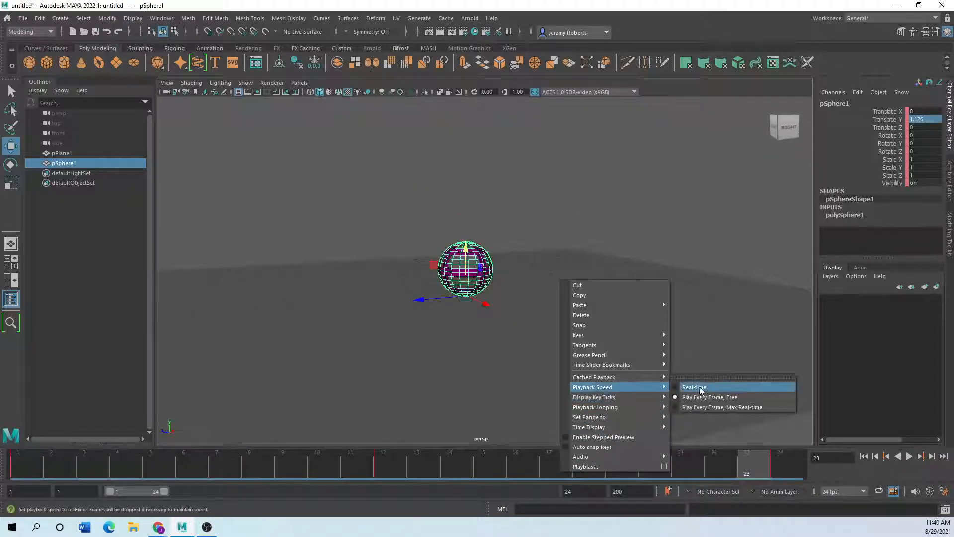
click(703, 389)
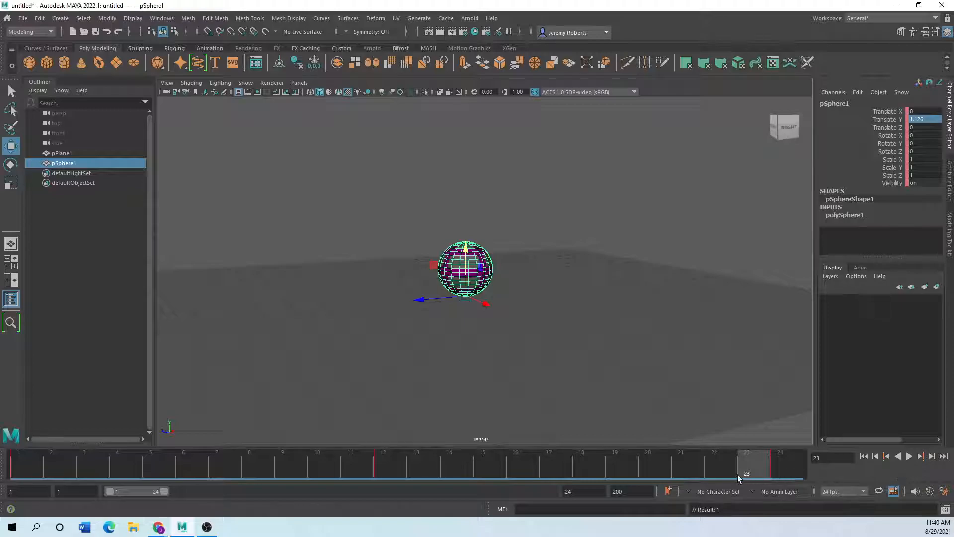
click(909, 456)
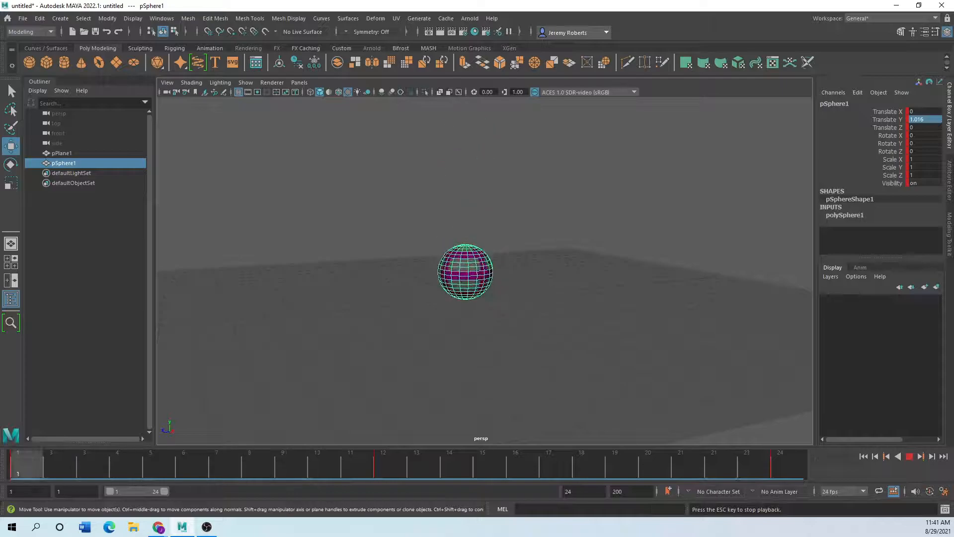
click(908, 457)
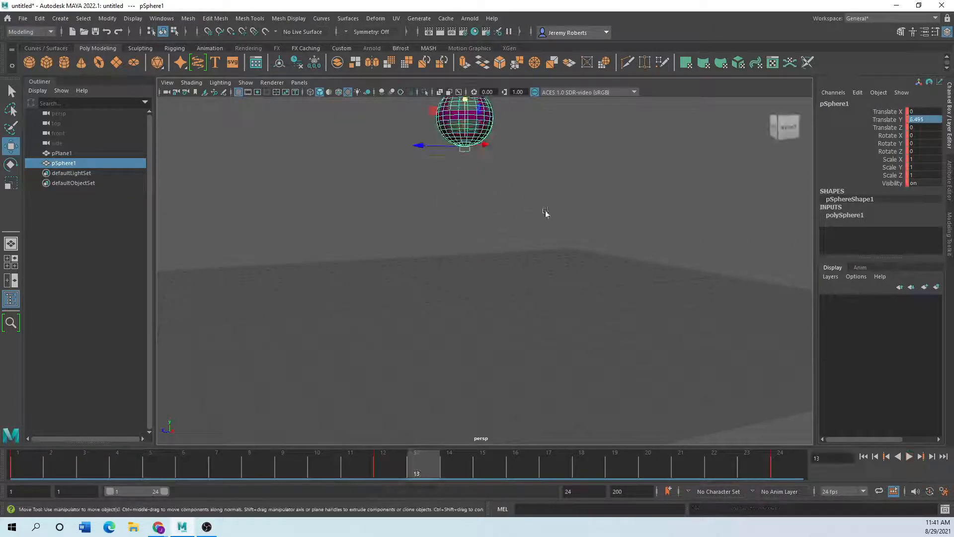
Open the Graph Editor above the timeline and isolate the sphere's Translate Y curve.
click(161, 18)
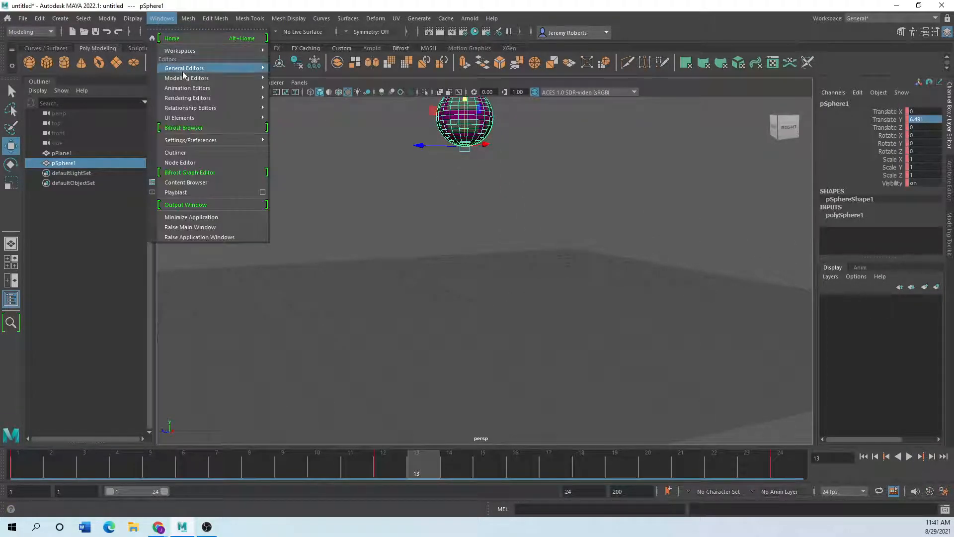
mouse_move(187, 88)
click(295, 88)
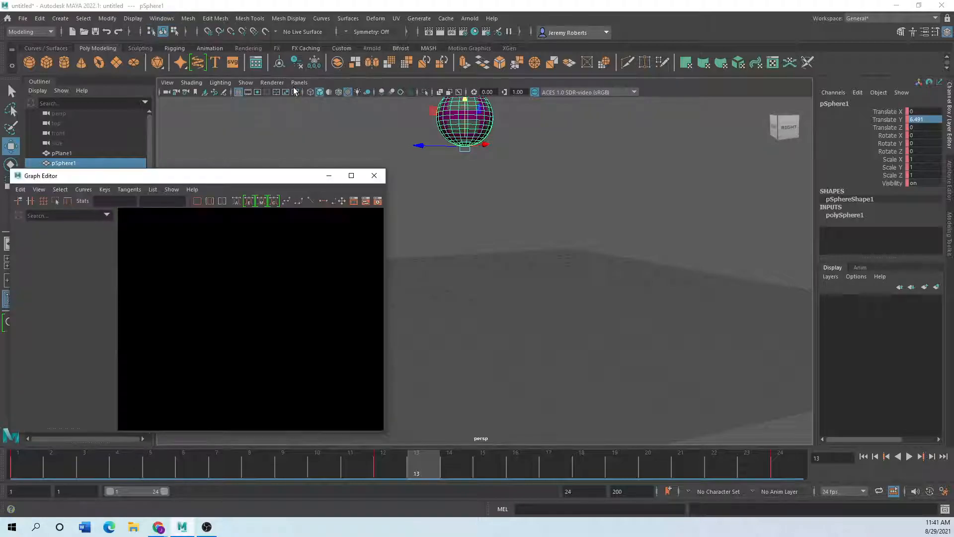
drag(212, 182, 260, 100)
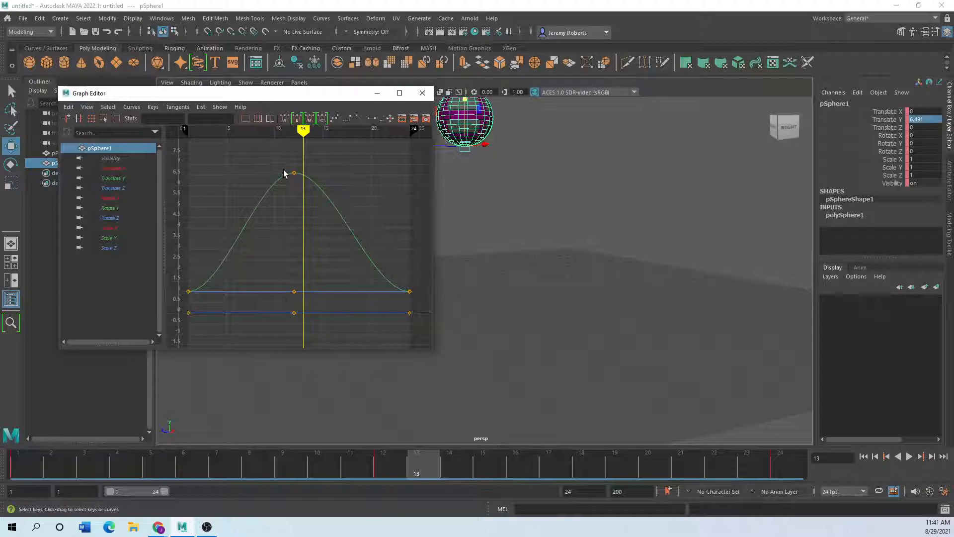
click(119, 180)
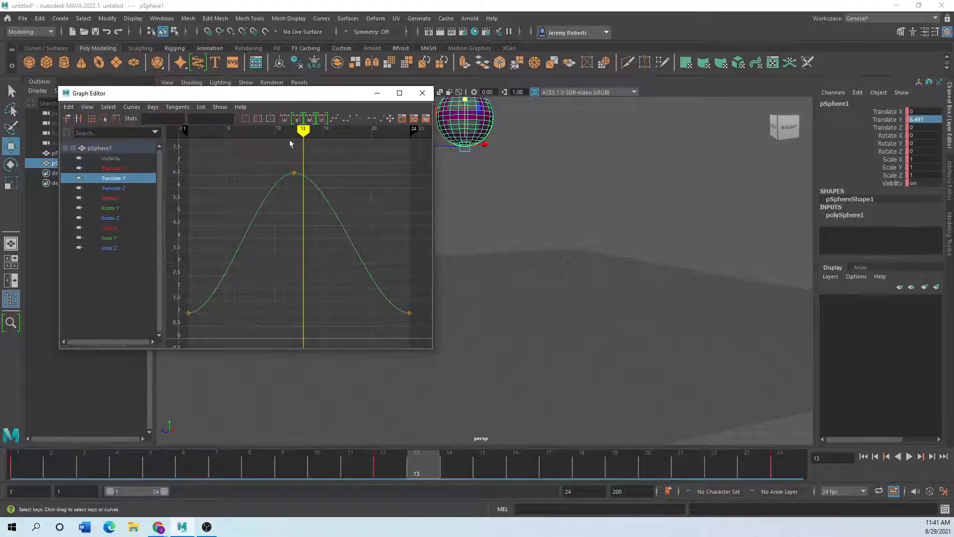
Try linear tangents on the Translate Y curve, play the bounce, and undo the tangent change.
click(359, 117)
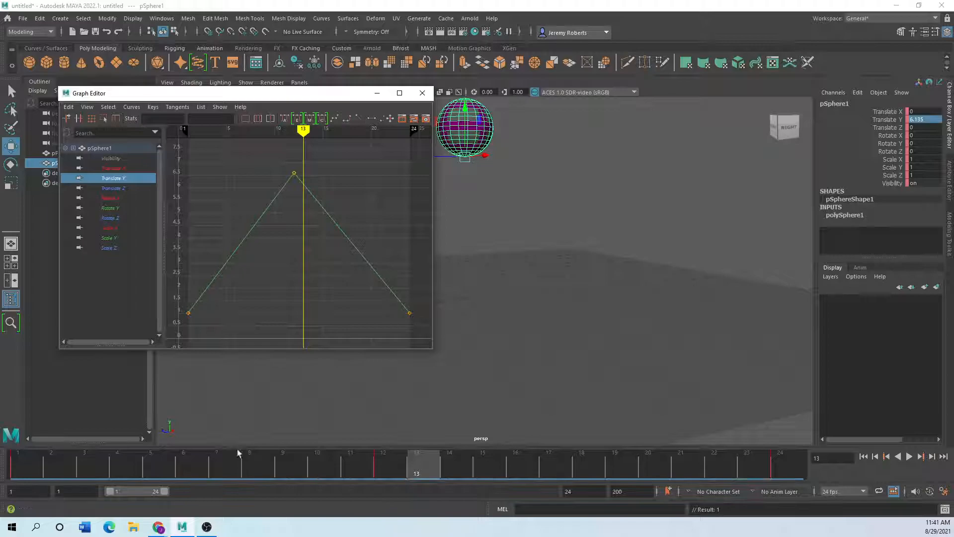
drag(415, 457, 22, 458)
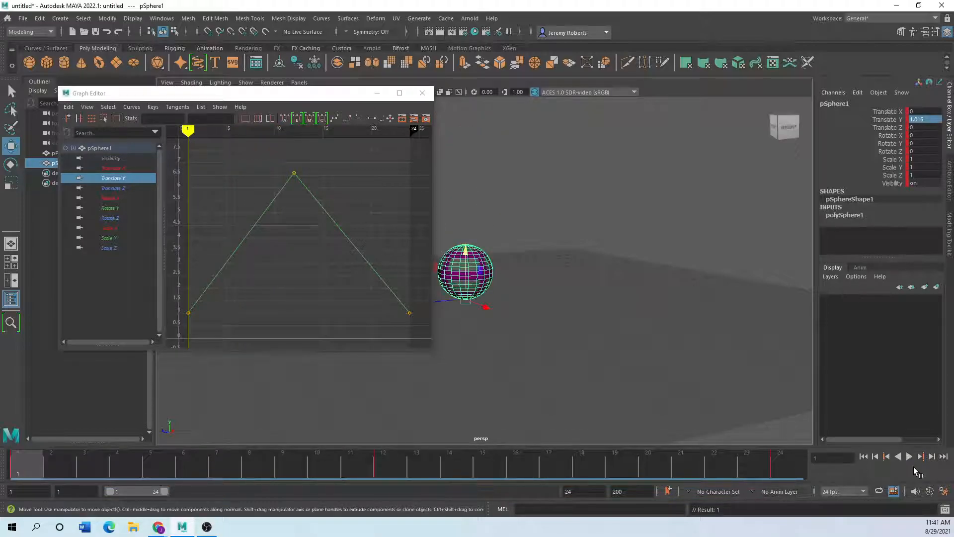
click(910, 457)
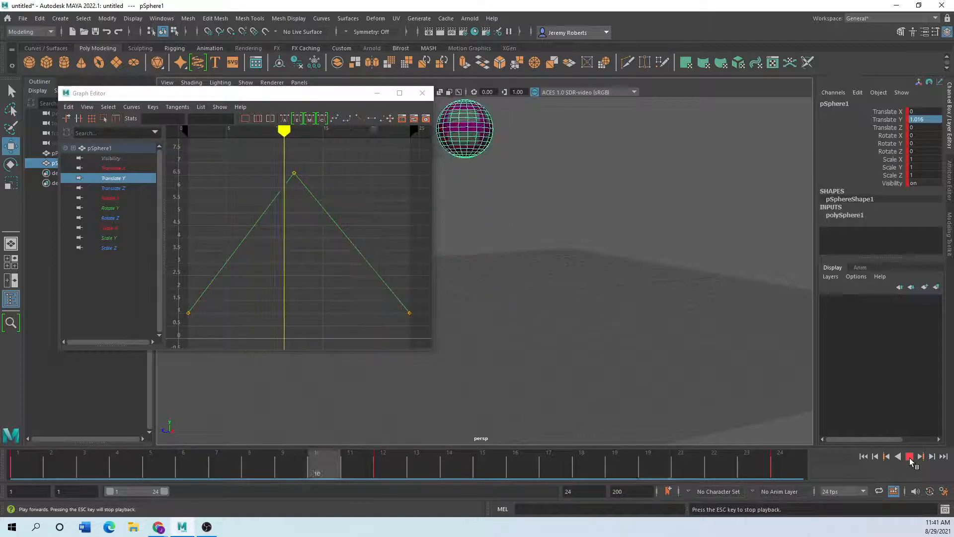
click(909, 457)
key(ctrl+z)
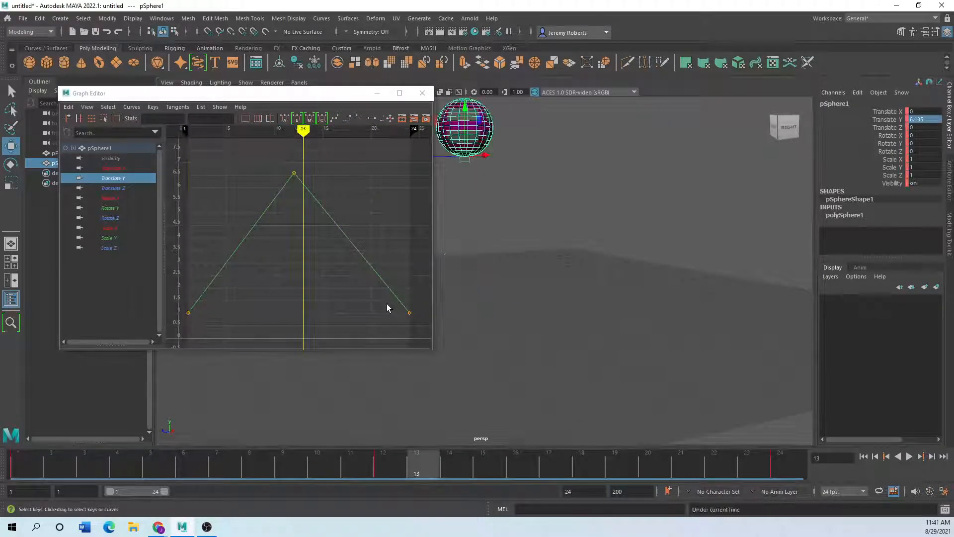
key(ctrl+z)
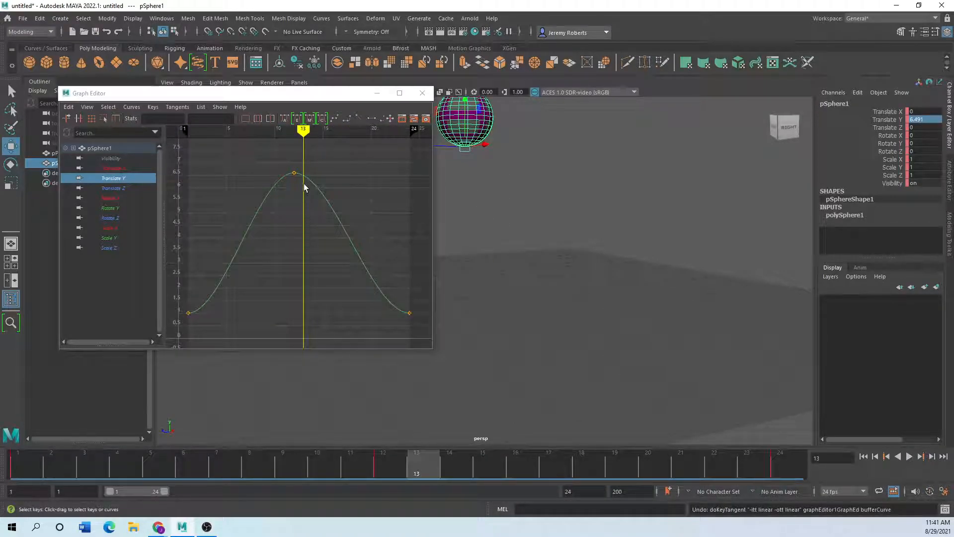
Steepen the tangents of the frame 1 and frame 24 Translate Y keys into a rounded arc with sharp ground contacts.
mouse_move(303, 133)
mouse_down()
mouse_move(179, 133)
mouse_move(188, 134)
mouse_up()
click(188, 313)
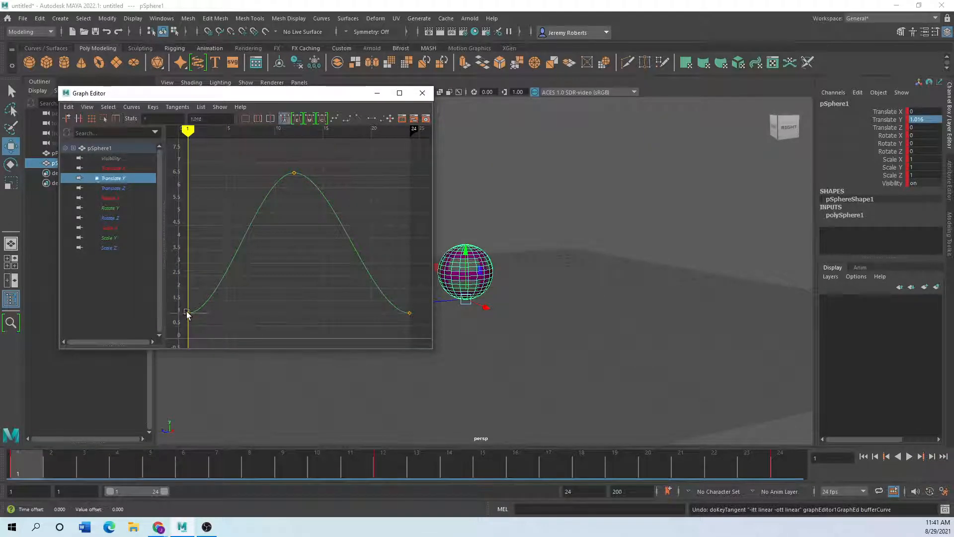
drag(206, 313, 194, 289)
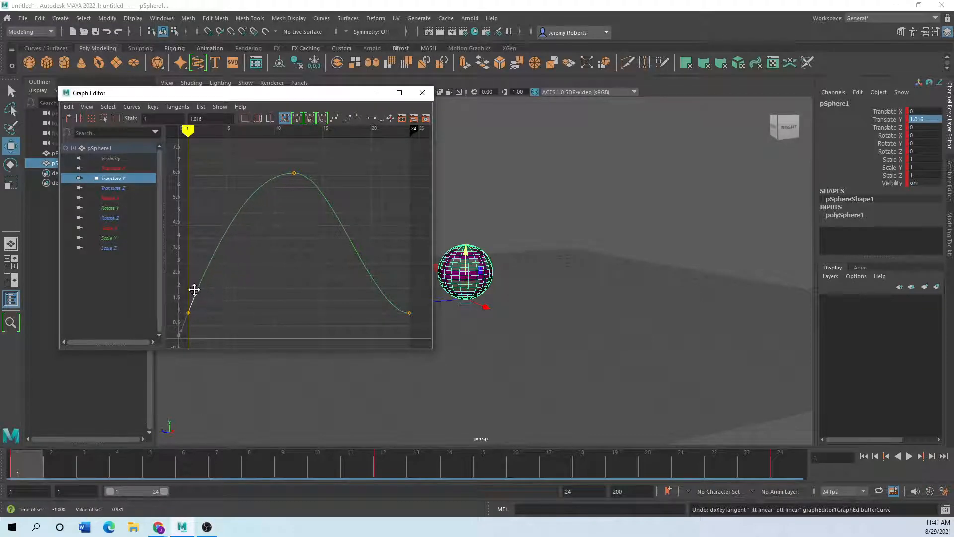
click(409, 313)
drag(390, 313, 403, 289)
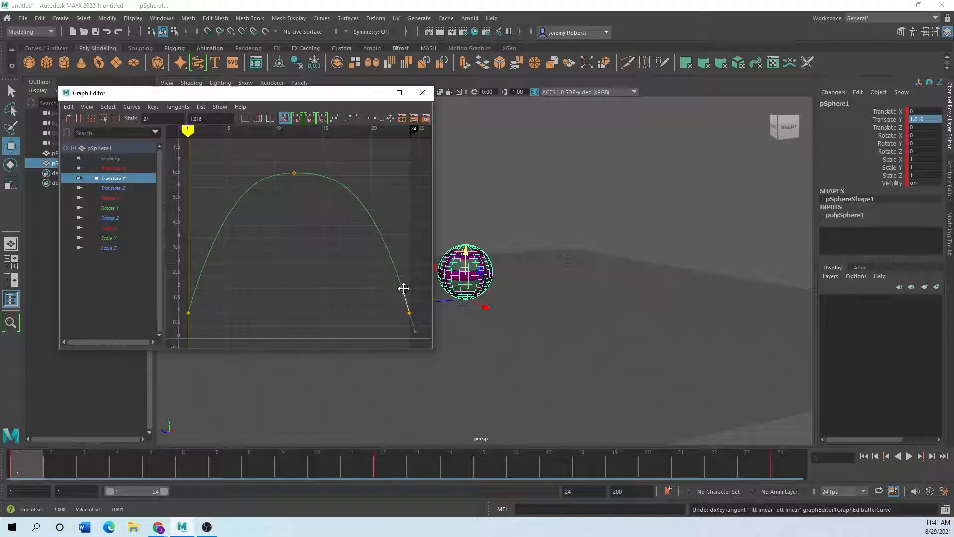
Lower the frame 12 Translate Y key to about 4.917, tilt its tangent downward, and play the bounce.
click(294, 174)
drag(294, 174, 308, 228)
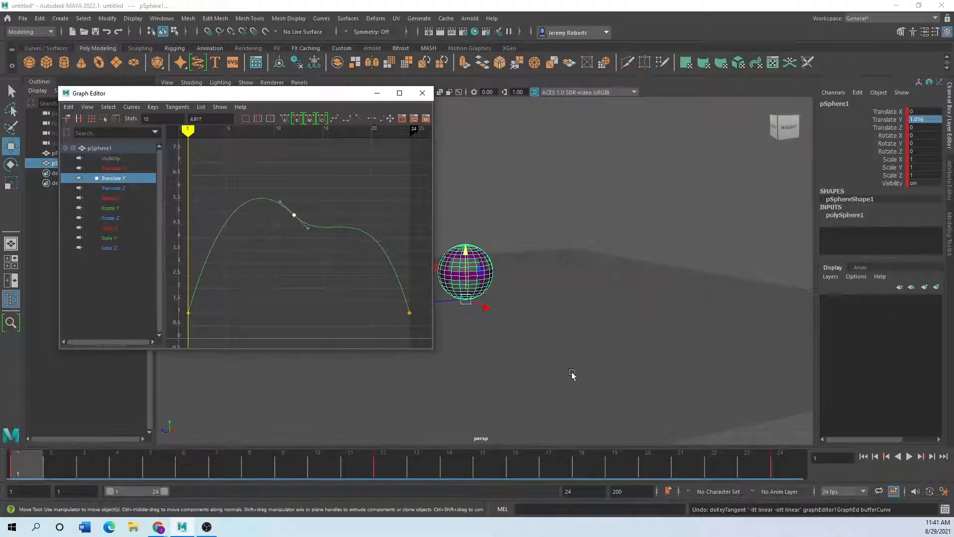
click(908, 457)
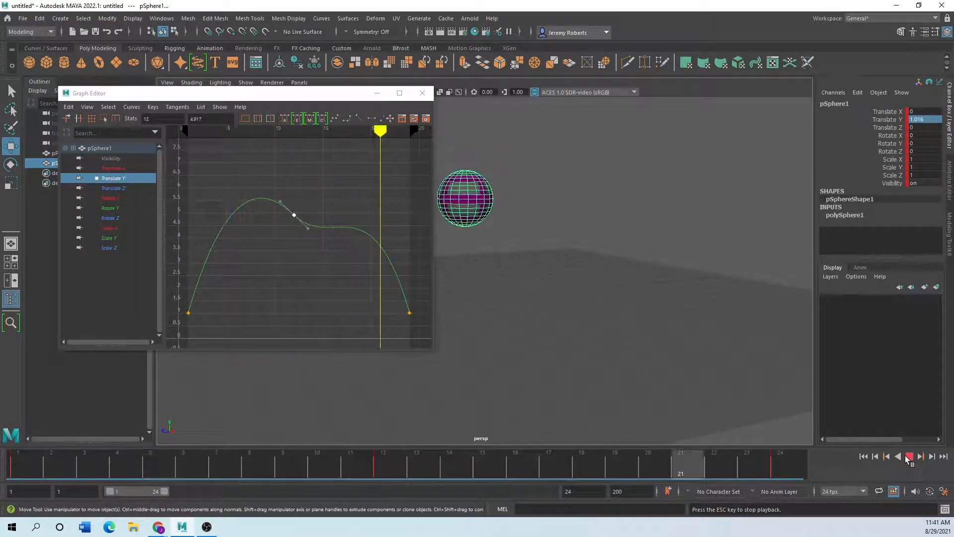
click(908, 457)
Play the bounce with the frame 12 tangent tilted upward, and flatten the tangent with the key raised to about 5.373.
drag(281, 203, 283, 222)
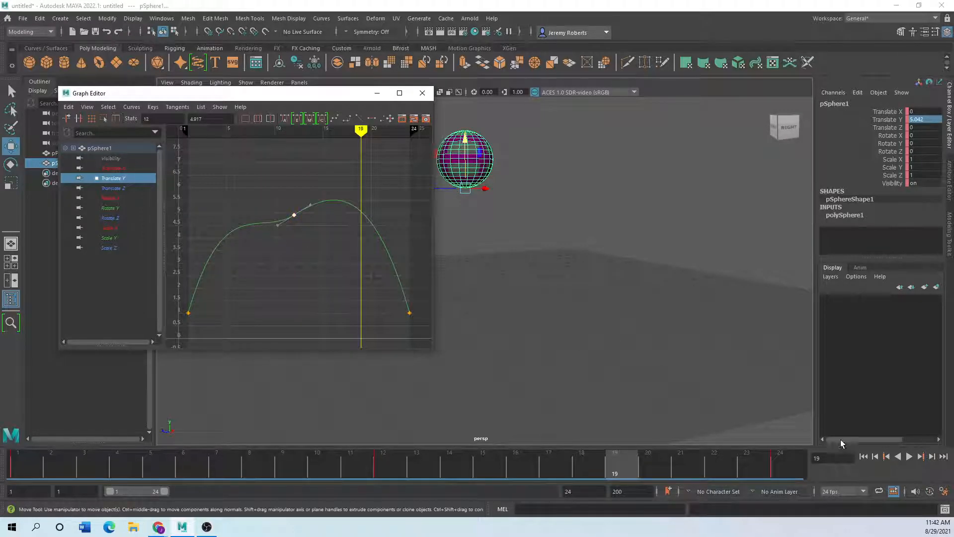
click(909, 457)
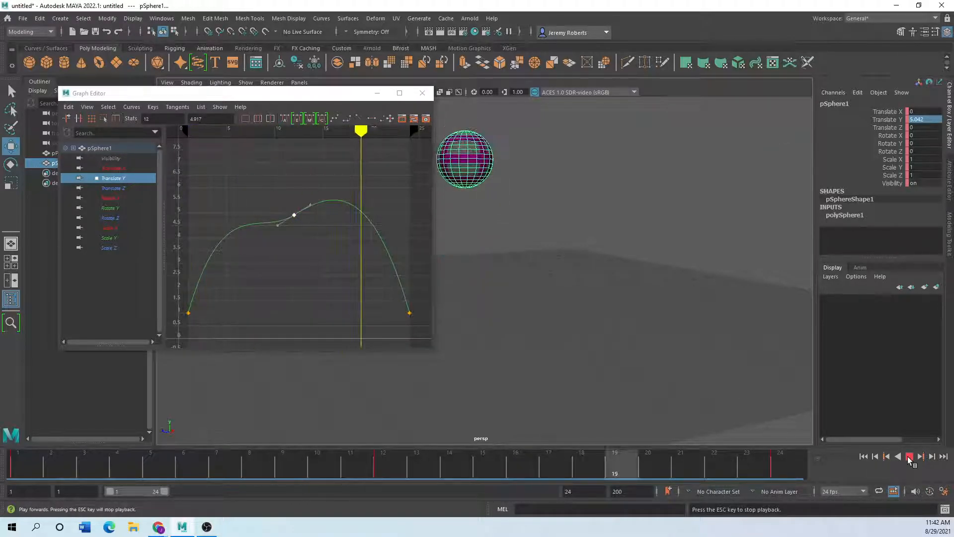
click(909, 456)
mouse_move(308, 202)
mouse_down()
mouse_move(308, 215)
mouse_move(295, 203)
mouse_up()
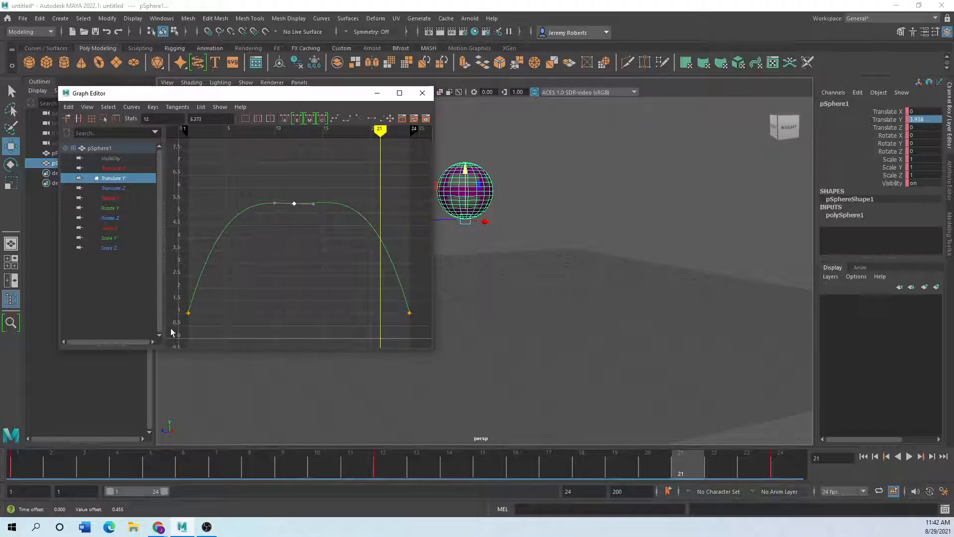
Fine-tune the frame 1 and frame 24 Translate Y tangents, and raise the frame 12 key to about 5.848 with a nearly flat tangent.
drag(194, 295, 194, 294)
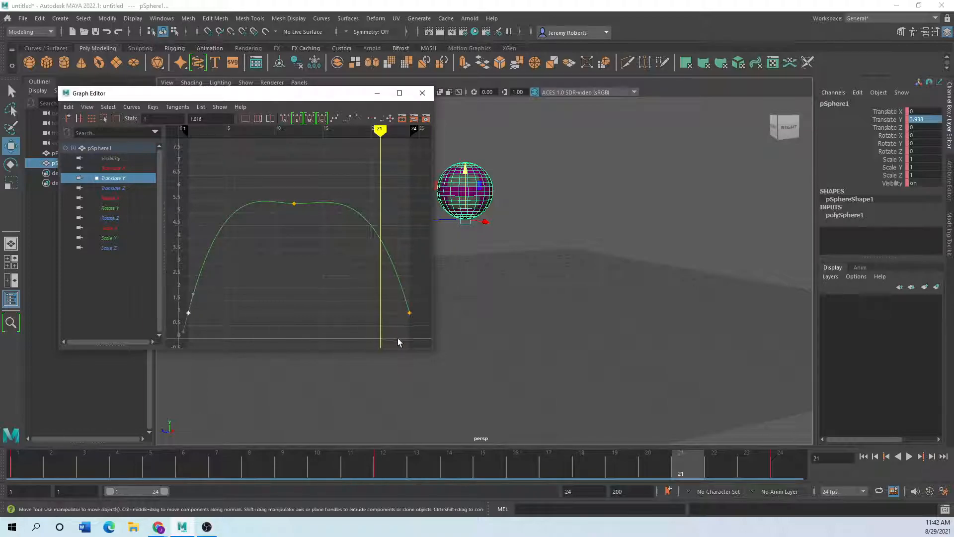
click(409, 315)
drag(404, 298, 404, 294)
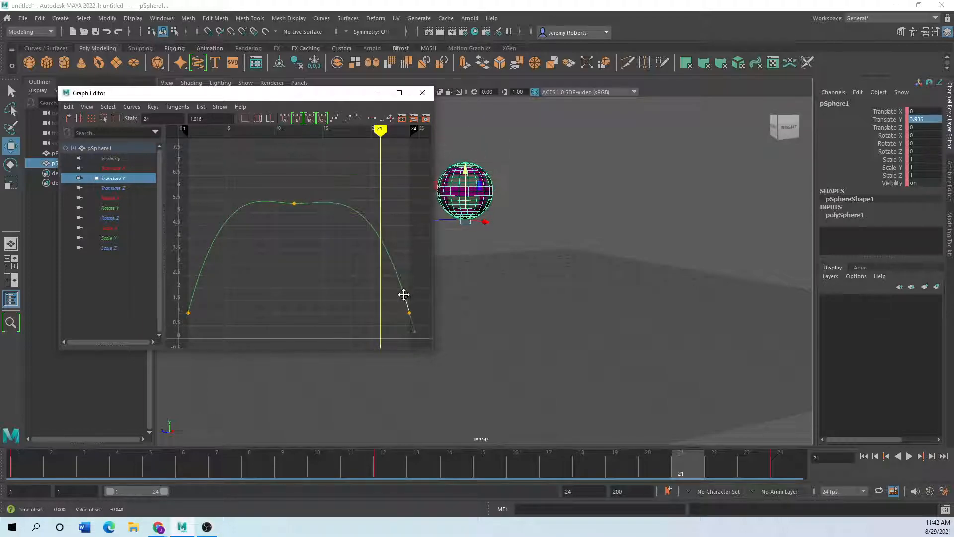
click(293, 204)
drag(294, 203, 315, 189)
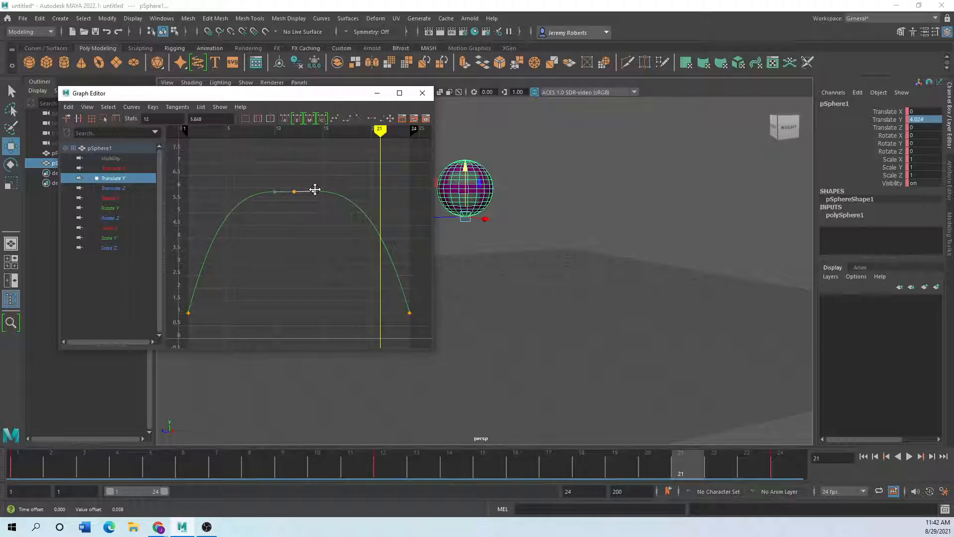
Play the bounce with the sphere selected, and replay it with the Graph Editor closed.
click(533, 366)
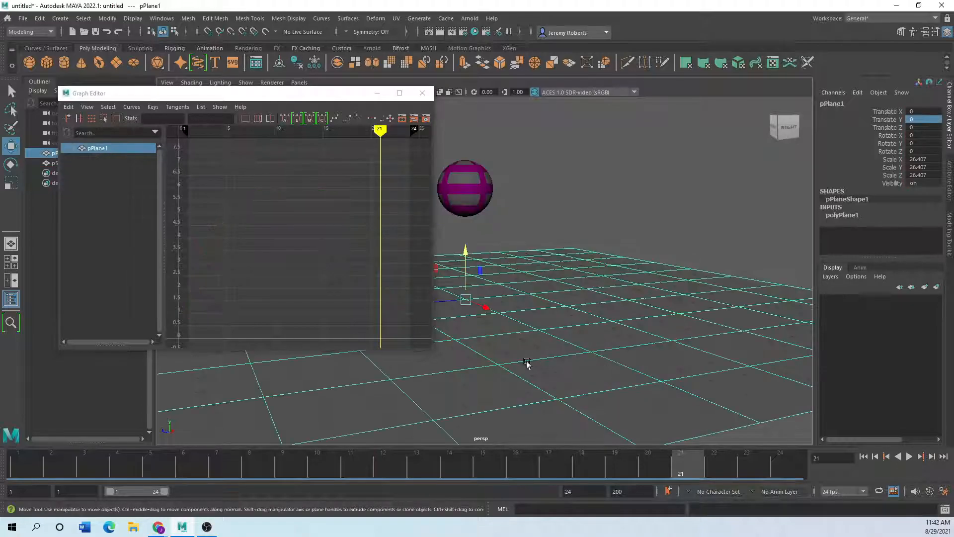
click(446, 187)
click(908, 456)
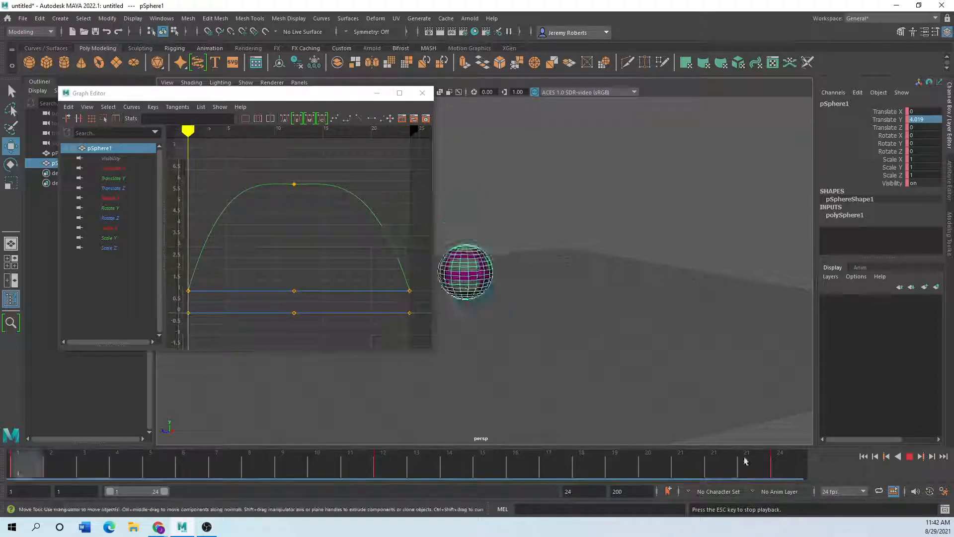
click(910, 457)
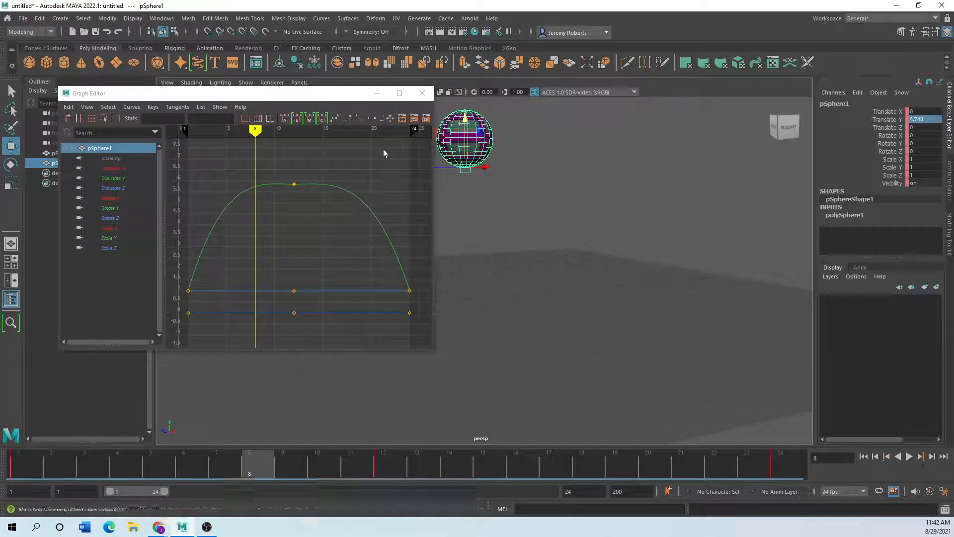
click(426, 96)
key(alt+v)
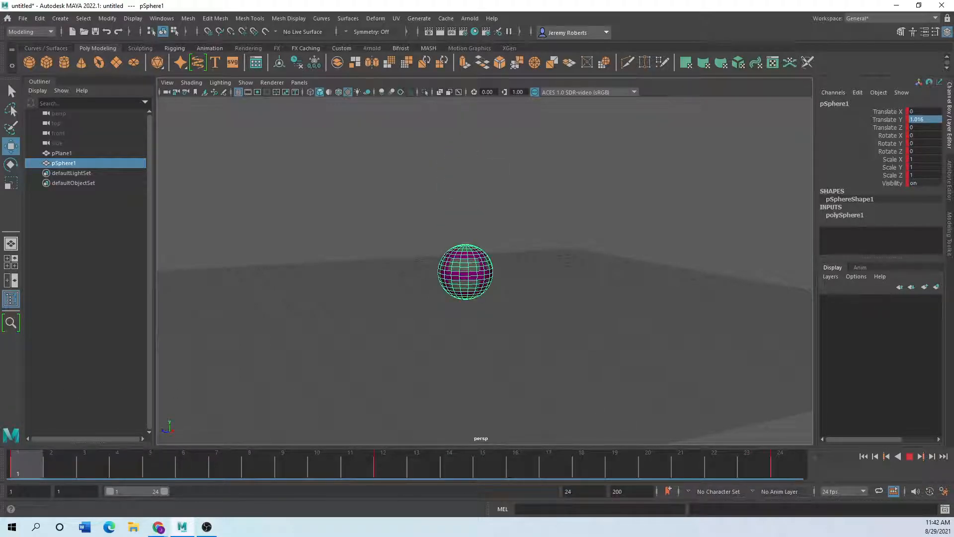
Squash the sphere vertically at frame 1 to a Scale Y of about 0.34 and key it.
mouse_move(38, 458)
mouse_down()
mouse_move(50, 463)
mouse_move(20, 470)
mouse_up()
mouse_move(34, 465)
mouse_down()
mouse_move(91, 455)
mouse_move(69, 466)
mouse_move(94, 464)
mouse_move(28, 481)
mouse_move(25, 463)
mouse_up()
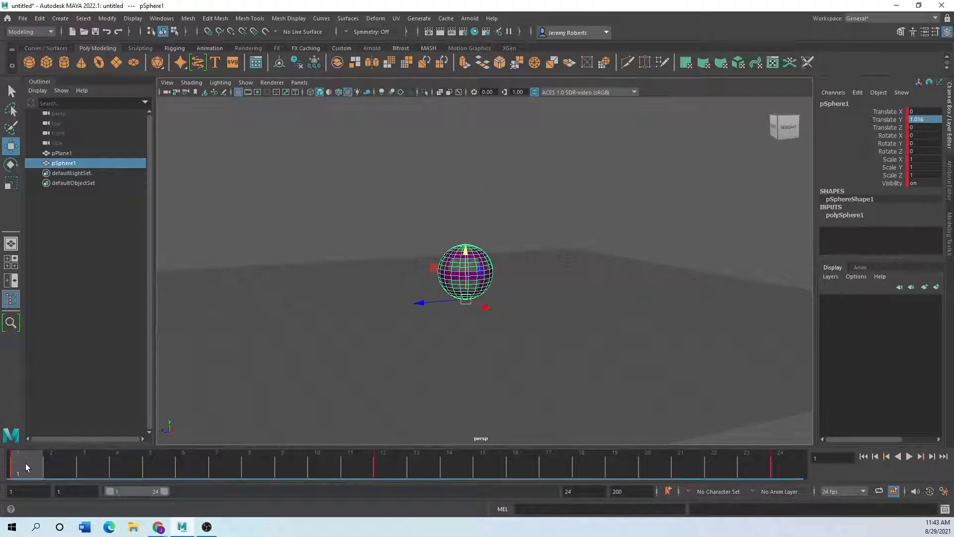
click(9, 183)
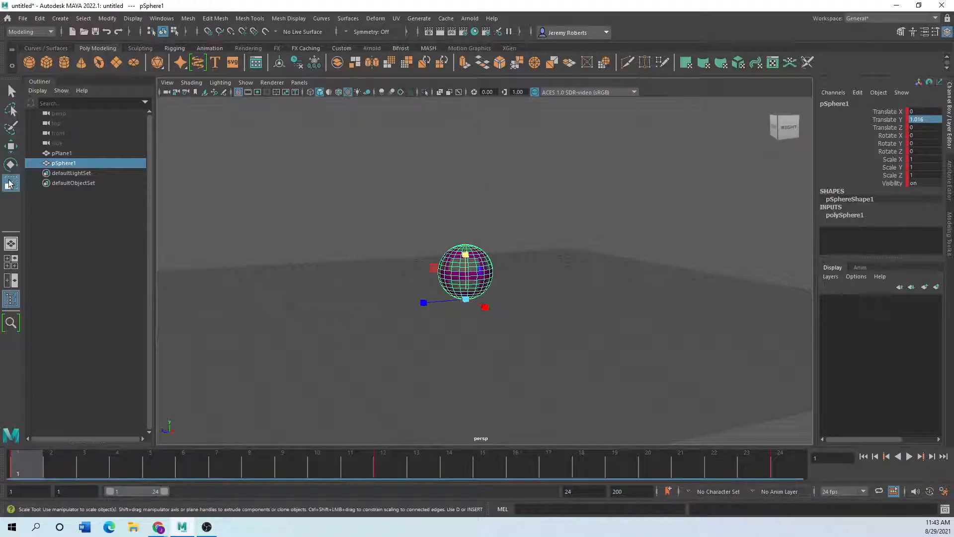
drag(465, 256, 464, 286)
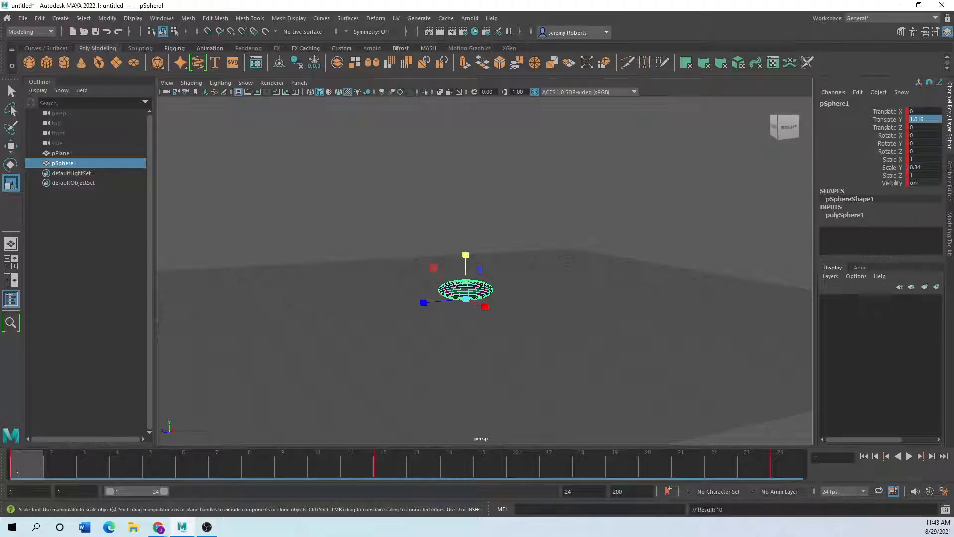
mouse_move(32, 467)
mouse_down()
mouse_move(91, 467)
mouse_move(34, 458)
mouse_up()
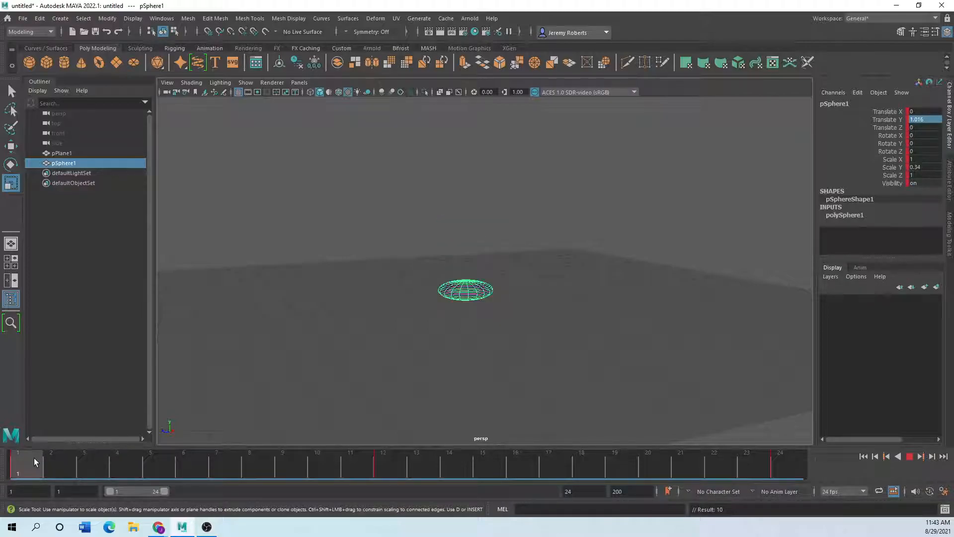
Copy the squashed frame 1 key and paste it onto frames 2 and 3.
right_click(30, 458)
click(70, 285)
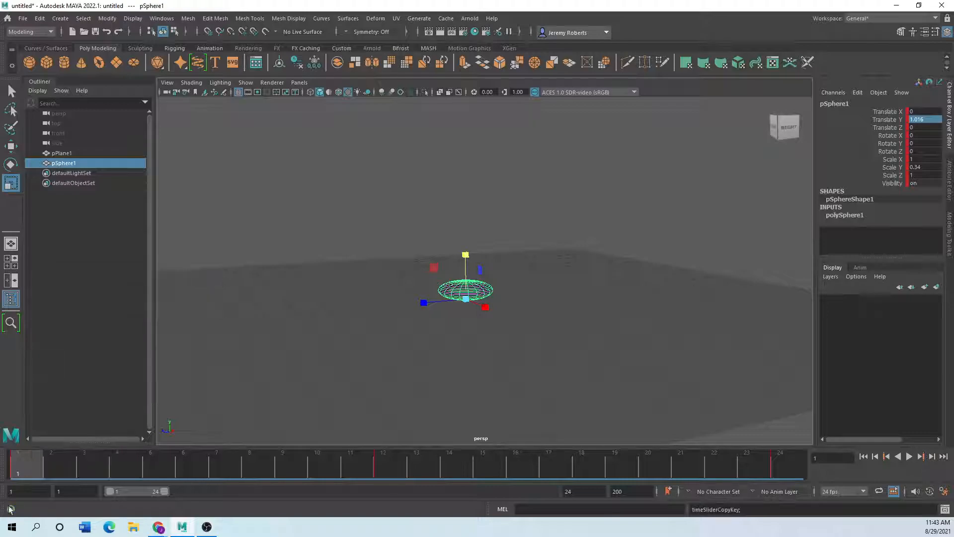
drag(36, 461, 58, 460)
right_click(58, 460)
mouse_move(97, 294)
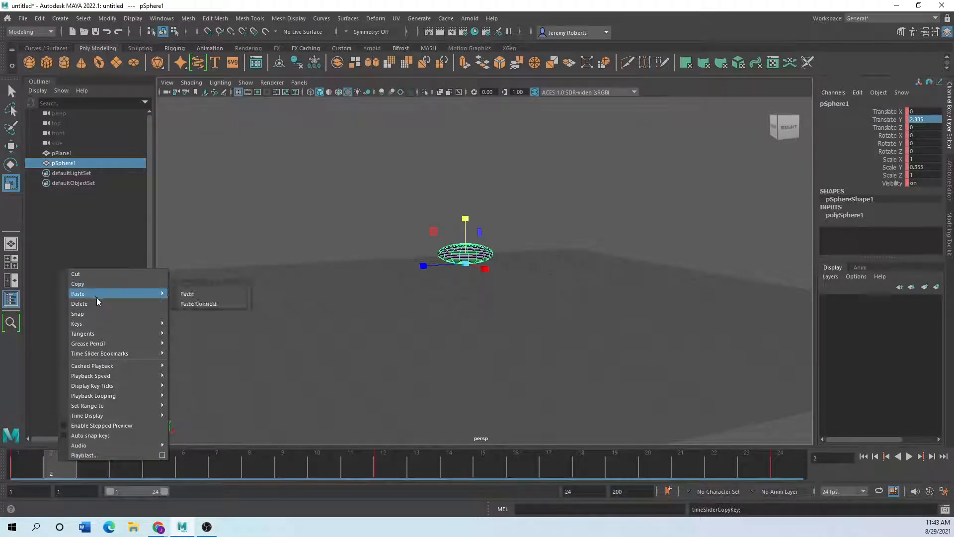
click(187, 294)
click(77, 461)
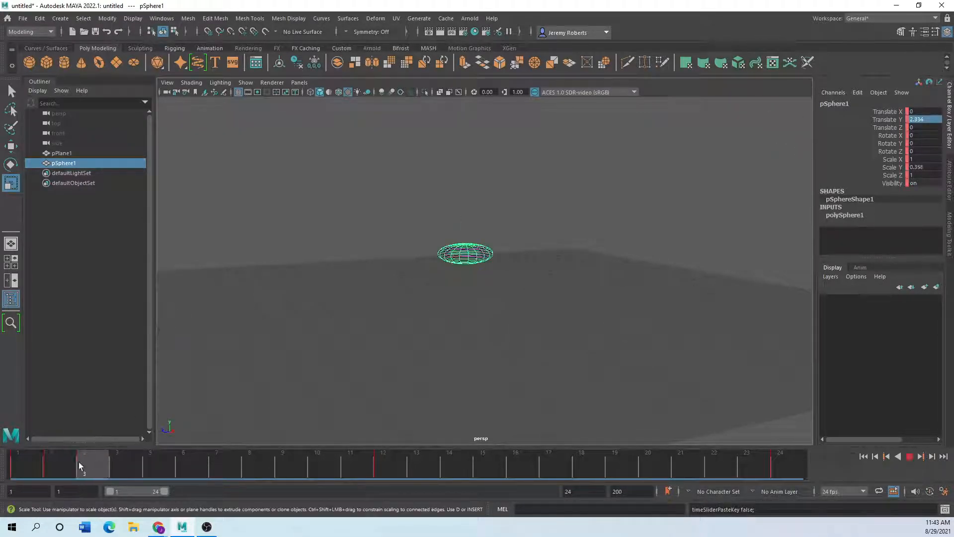
right_click(85, 462)
mouse_move(130, 295)
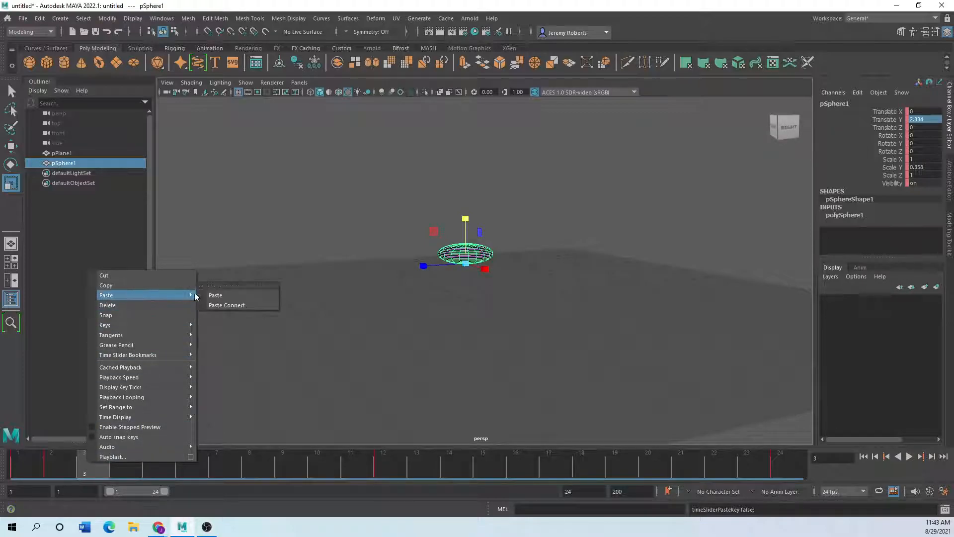
click(214, 295)
click(8, 472)
key(alt+v)
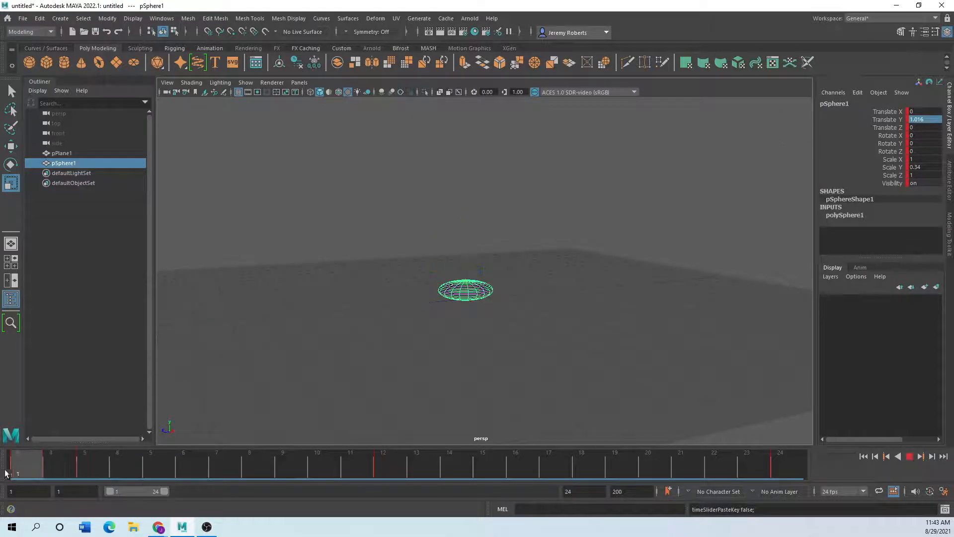
Restore most of the sphere's height at frame 2 with a Scale Y of 0.9 and key it.
click(51, 466)
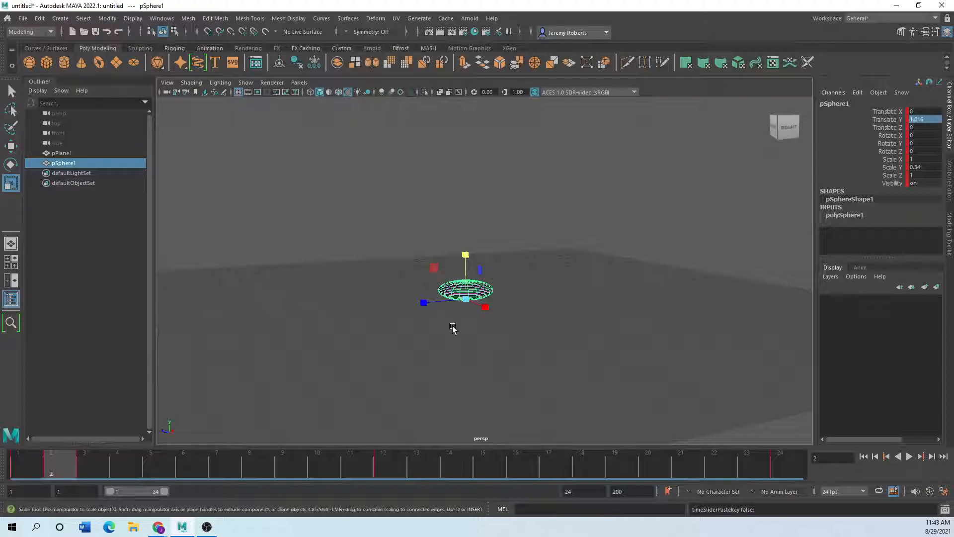
drag(464, 258, 460, 222)
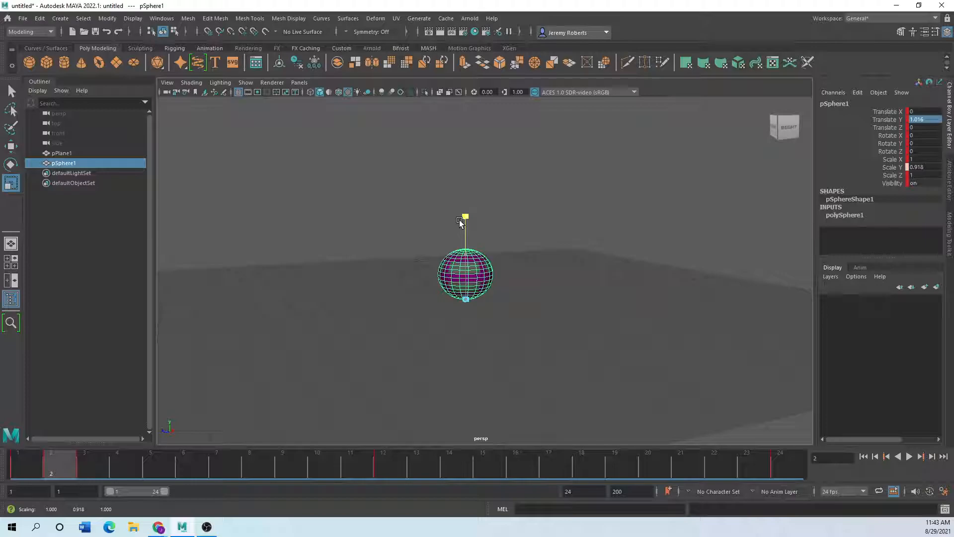
drag(458, 223, 458, 223)
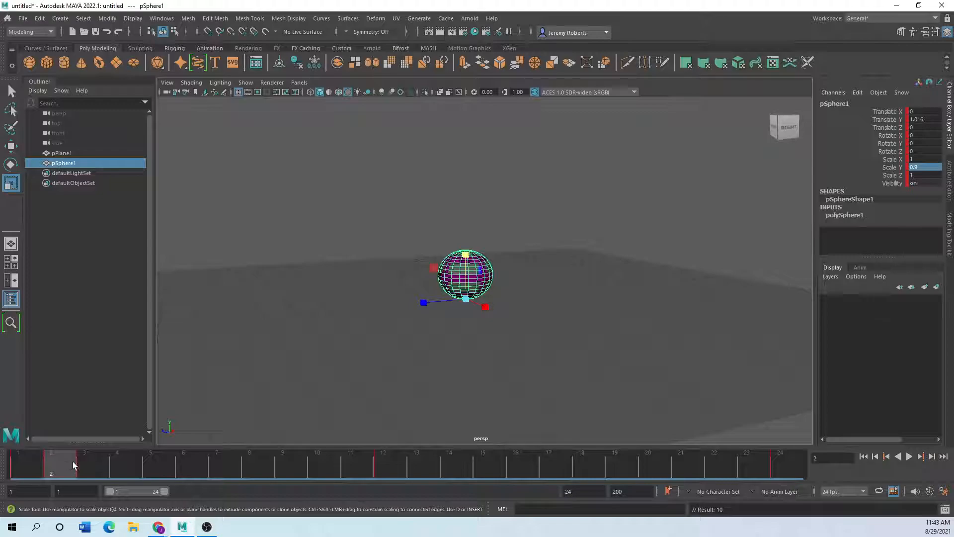
Stretch the sphere vertically at frame 3 to a Scale Y of about 1.32 and key it.
drag(70, 461, 97, 463)
drag(470, 262, 458, 130)
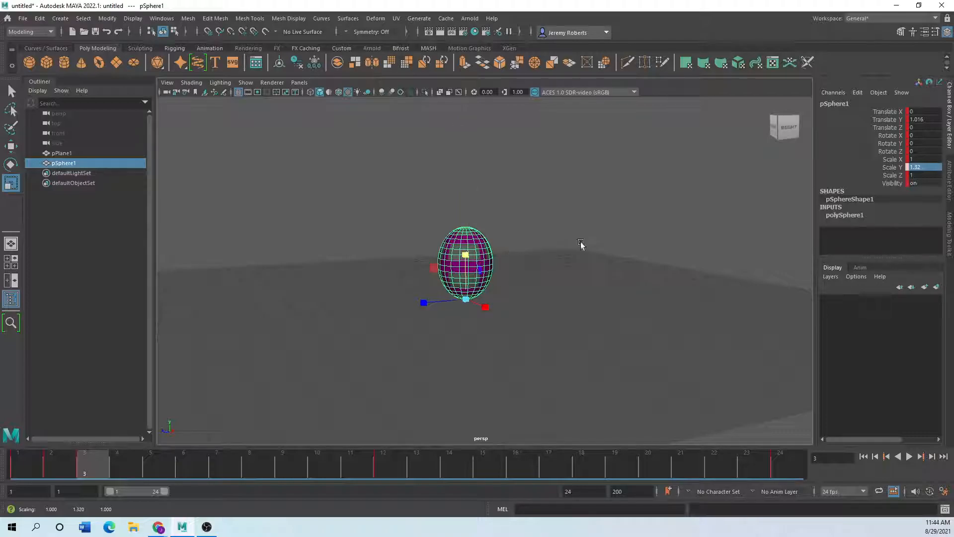
key(s)
Scrub the sphere's shape from frame 3 to the frame 12 peak, and play the bounce from frame 1.
drag(101, 469, 363, 475)
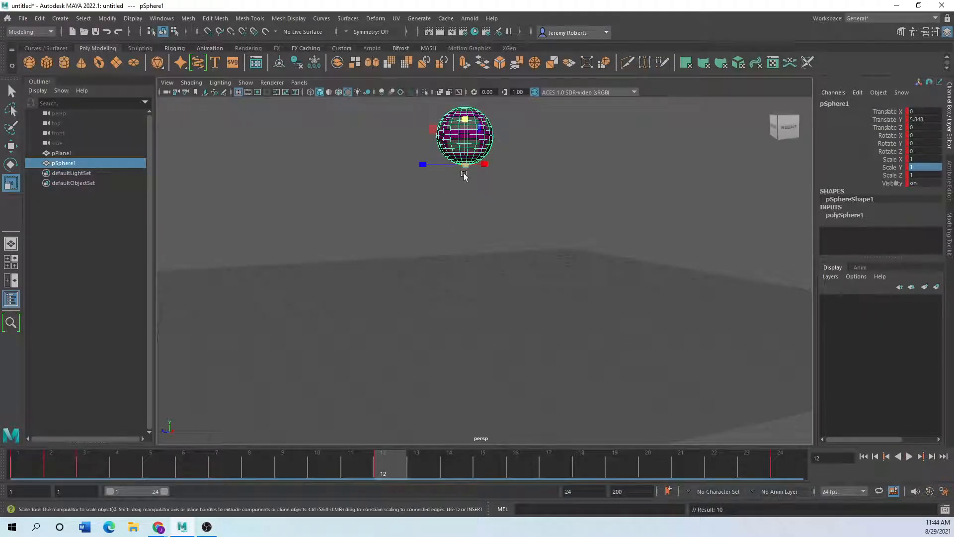
drag(390, 453, 18, 464)
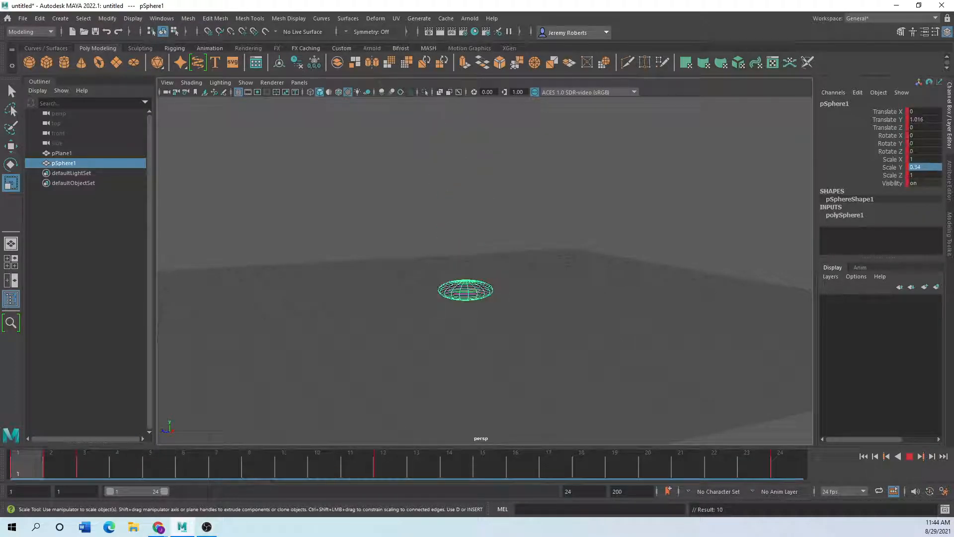
click(910, 457)
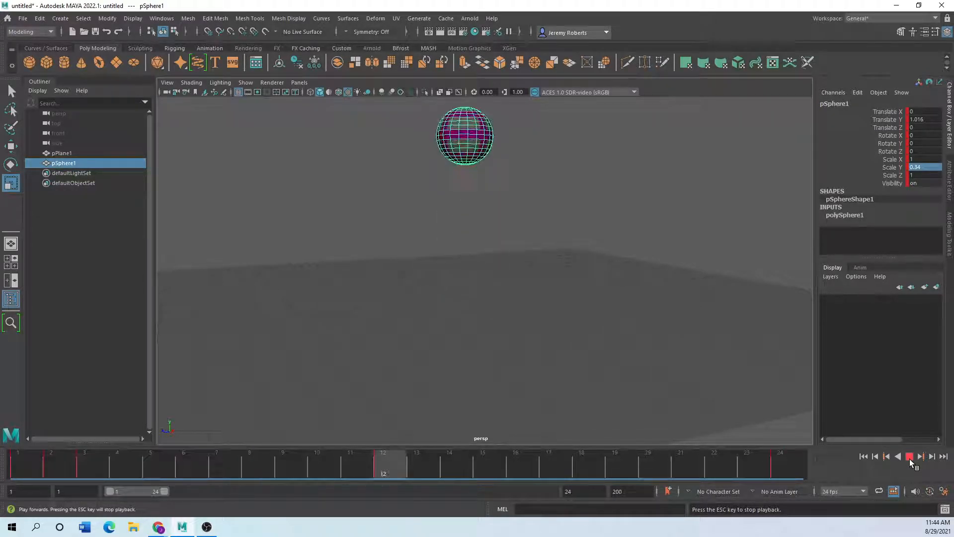
click(909, 456)
click(910, 457)
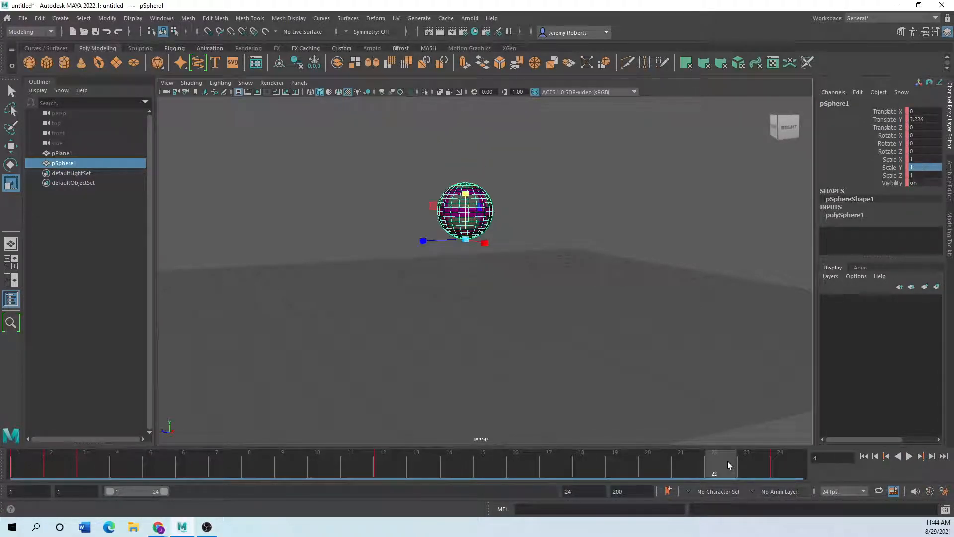
Match the frame 1 squash at frame 24 by setting Scale Y to 0.34 and keying it.
click(788, 462)
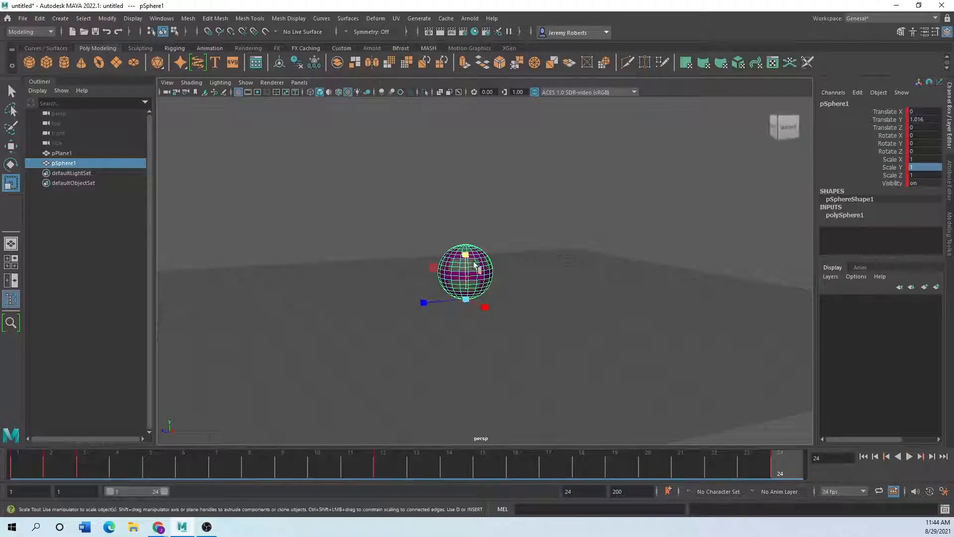
click(28, 454)
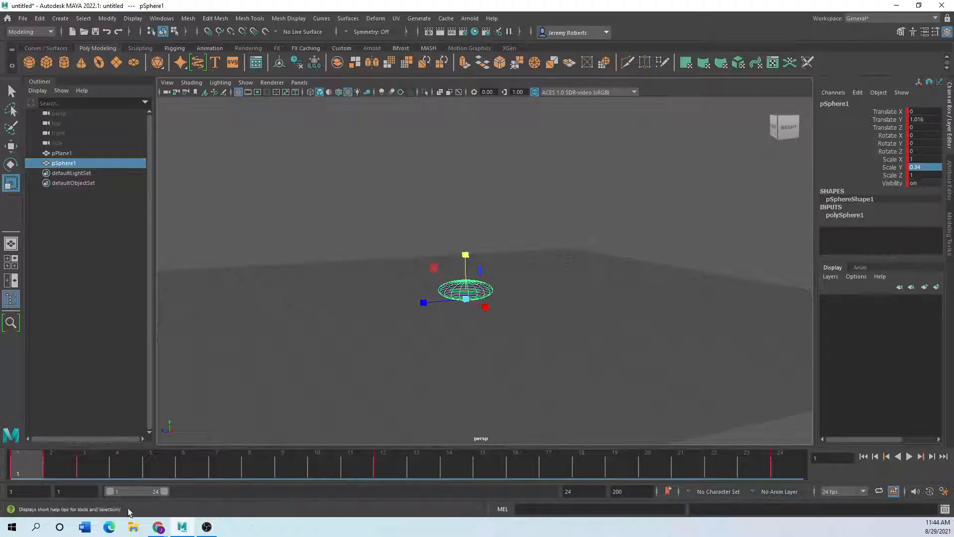
key(alt+v)
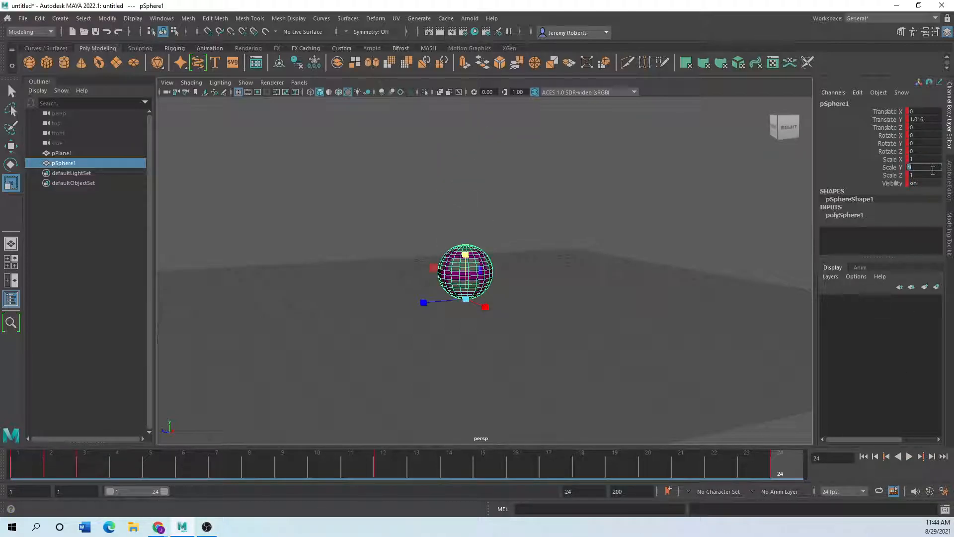
key(Return)
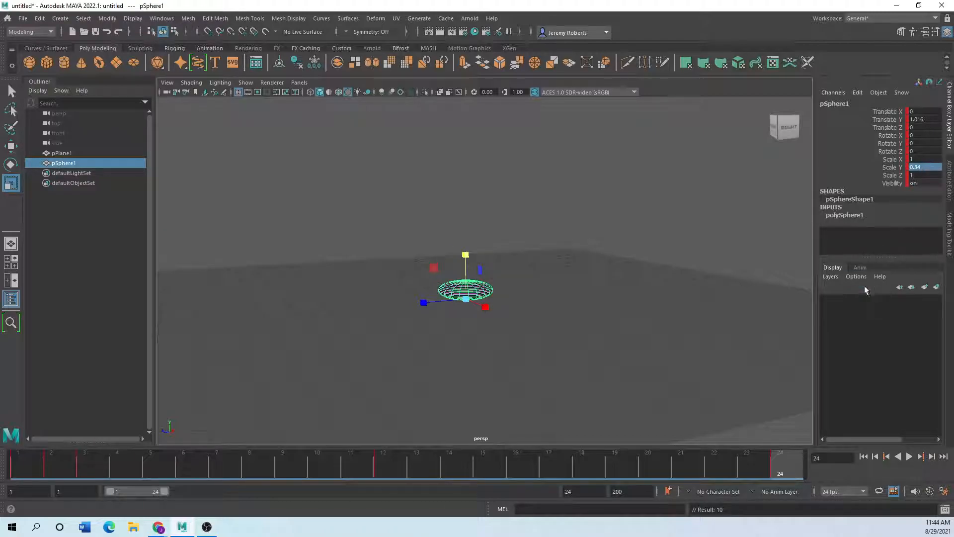
key(alt+v)
Copy the squashed frame 24 key and paste it onto frames 23 and 22.
mouse_move(752, 464)
mouse_down()
mouse_move(713, 464)
mouse_move(791, 465)
mouse_up()
right_click(792, 466)
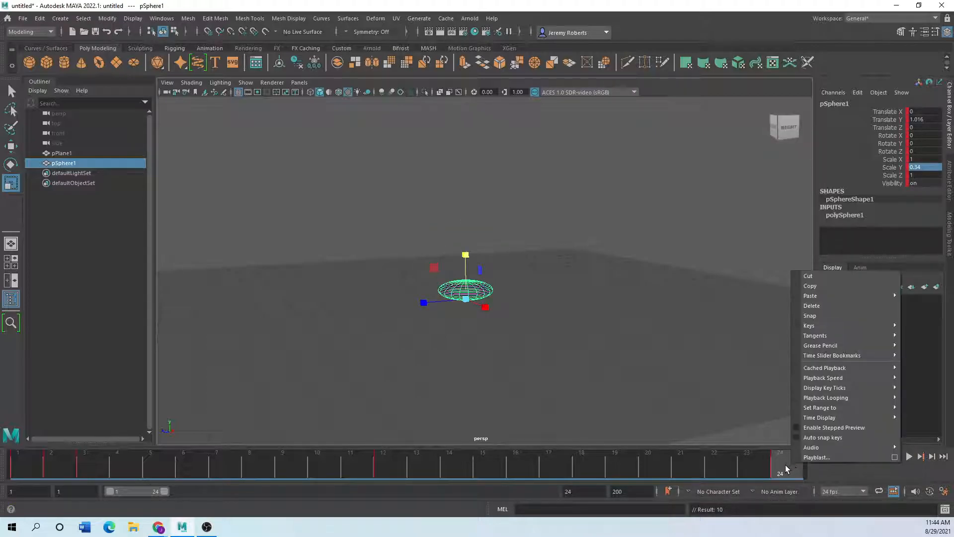
right_click(786, 466)
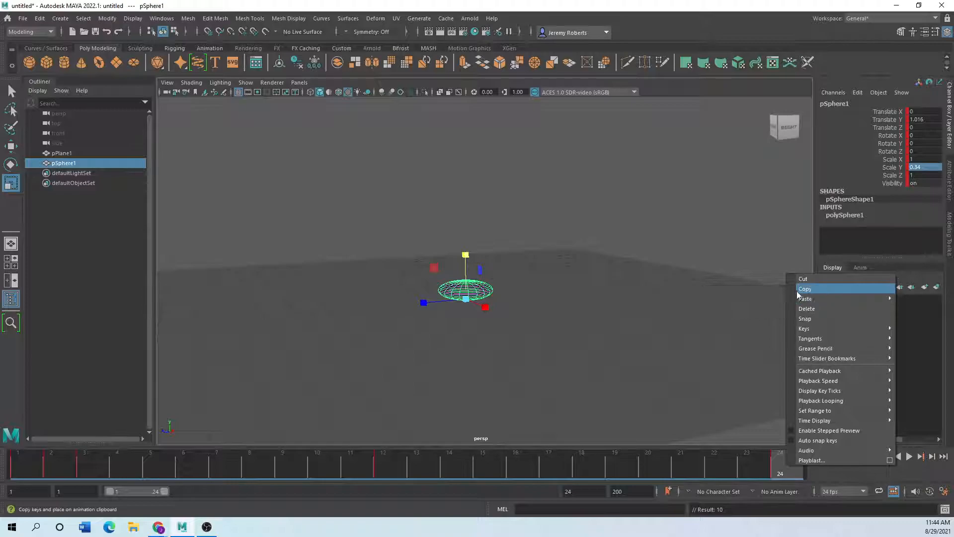
click(827, 290)
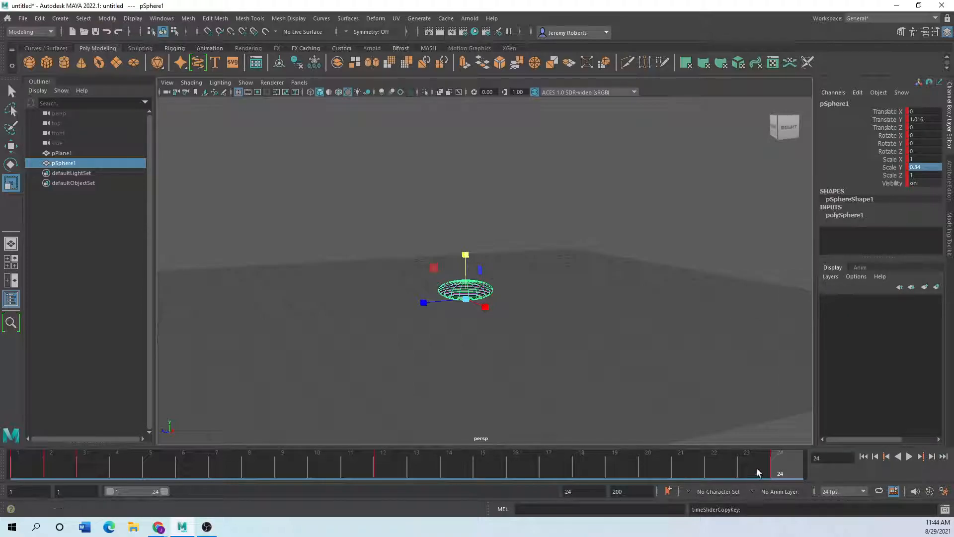
click(756, 469)
right_click(758, 468)
mouse_move(780, 304)
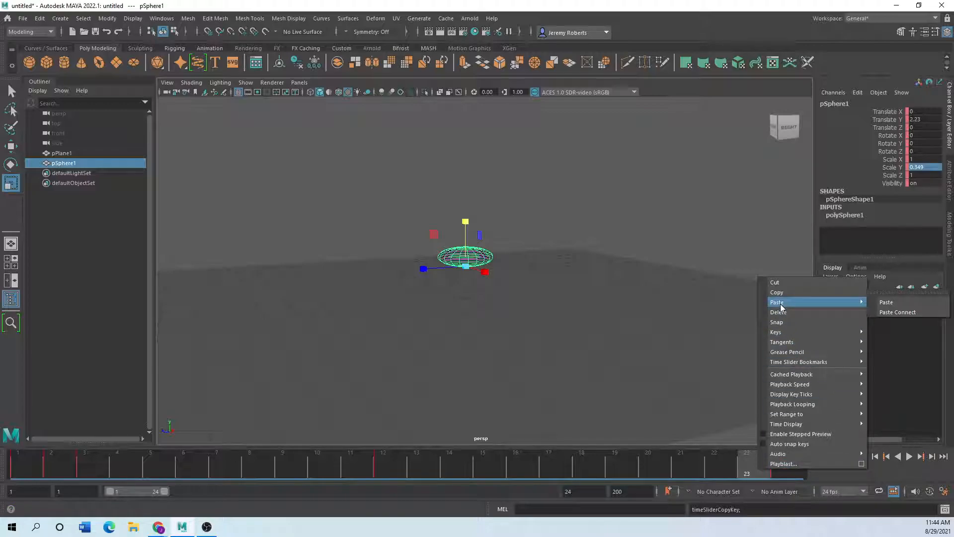
click(890, 302)
click(723, 461)
right_click(724, 460)
mouse_move(792, 300)
click(852, 295)
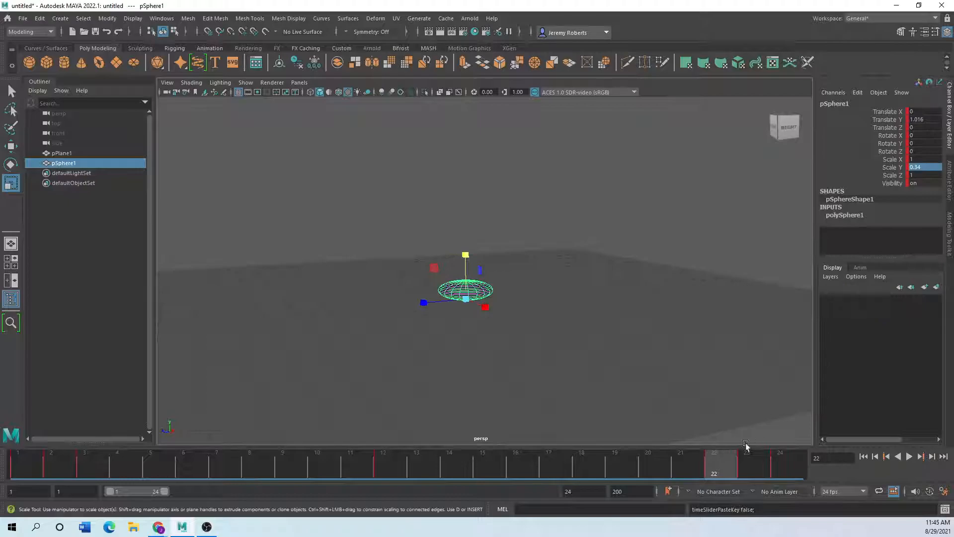
Restore the sphere to a nearly round shape at frame 23 with a Scale Y of about 0.89 and key it.
key(alt+v)
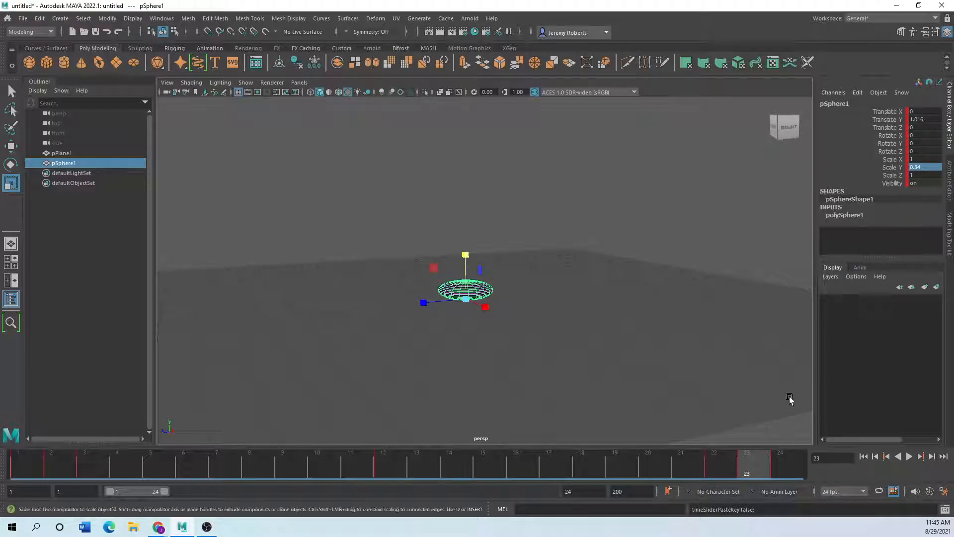
drag(467, 257, 456, 193)
drag(467, 258, 467, 257)
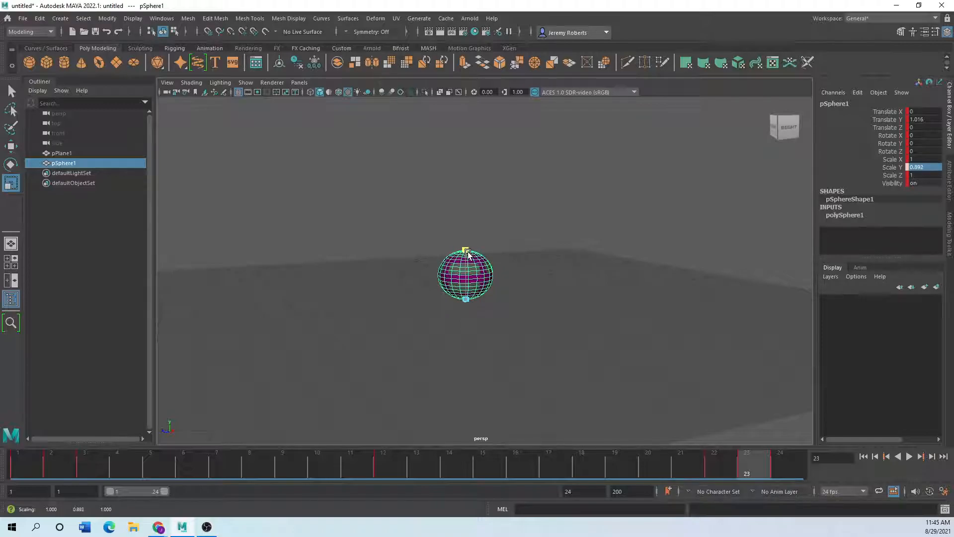
key(s)
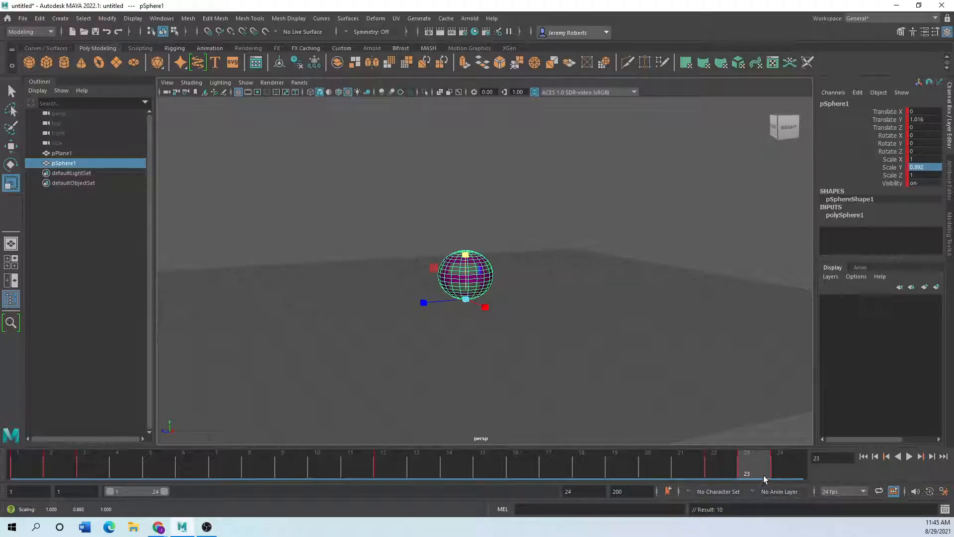
Stretch the sphere vertically at frame 22 to a Scale Y of about 1.31 and key it.
key(alt+v)
drag(463, 256, 441, 131)
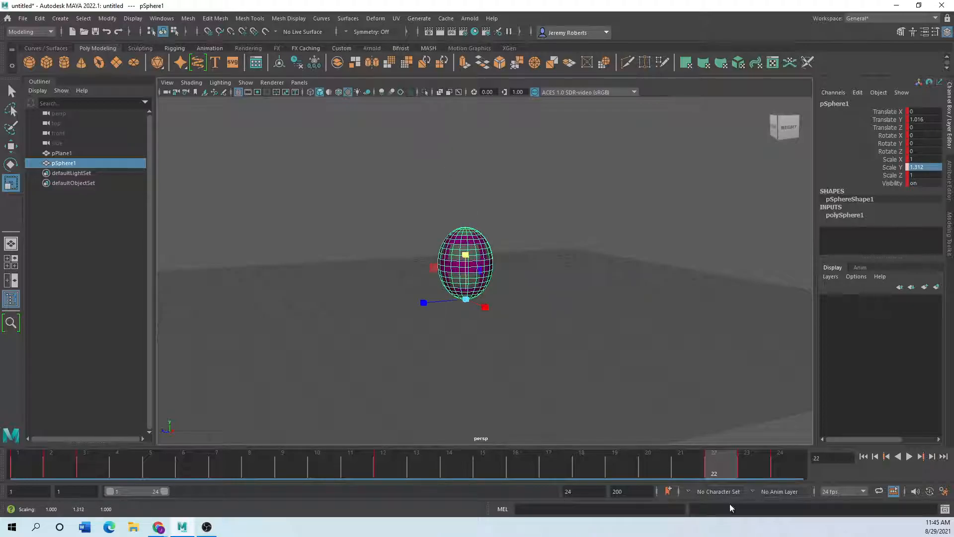
key(s)
Scrub back to frame 1 and play the bounce with the ball and ground in view and the sphere deselected.
key(alt+v)
mouse_move(674, 471)
mouse_down()
mouse_move(155, 472)
mouse_move(115, 491)
mouse_move(149, 525)
mouse_up()
drag(127, 473, 22, 469)
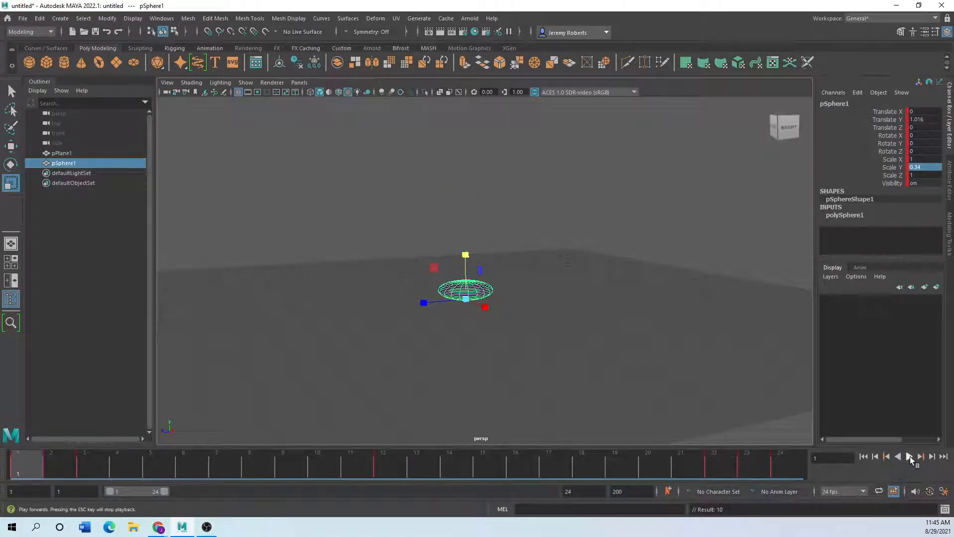
click(910, 456)
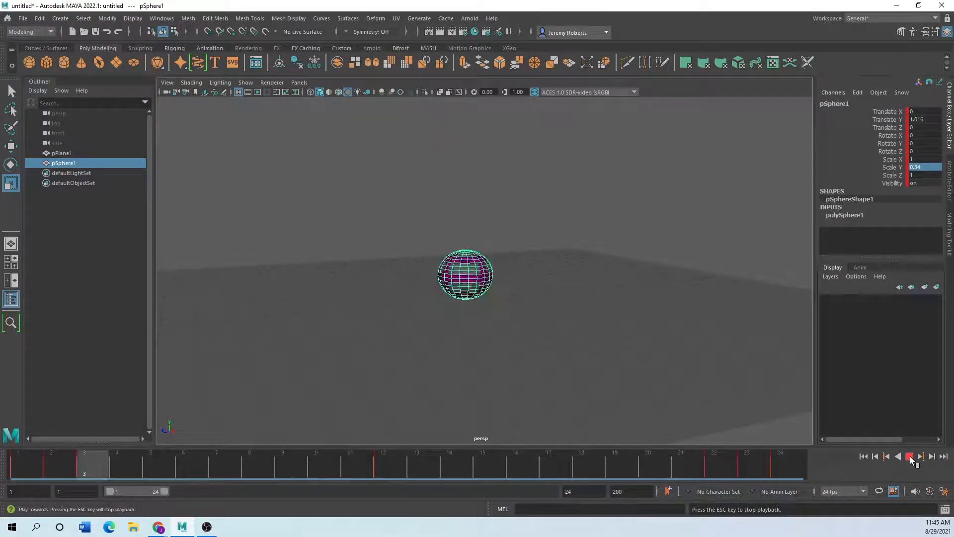
alt+drag(537, 228, 511, 313)
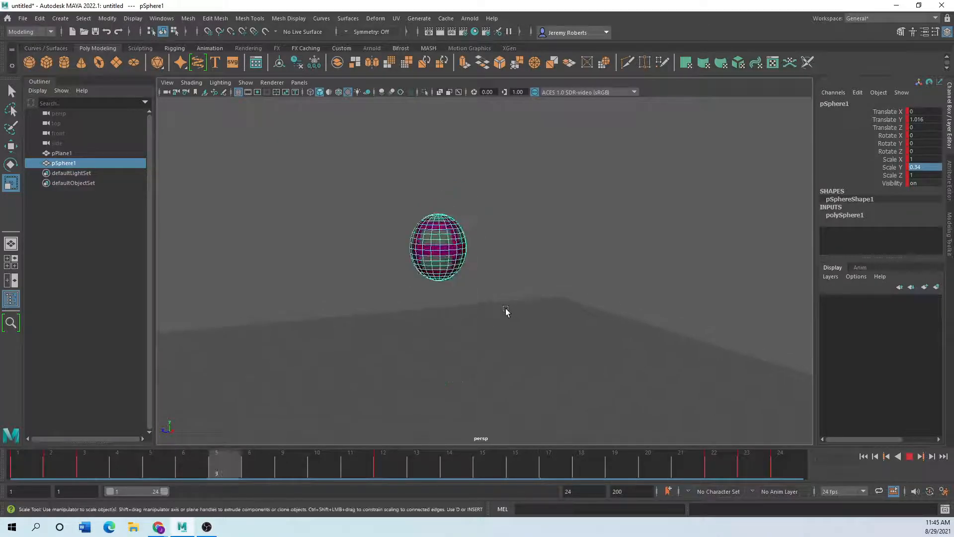
click(366, 319)
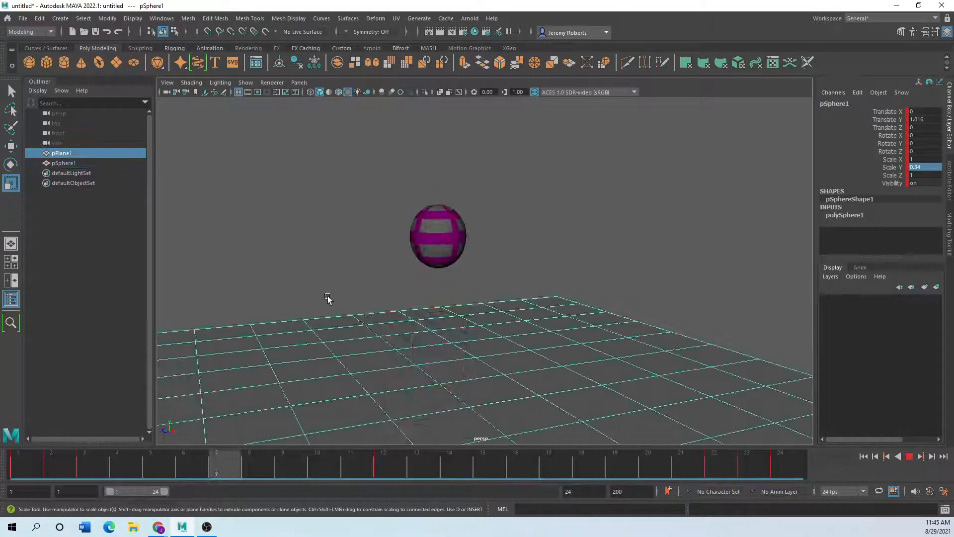